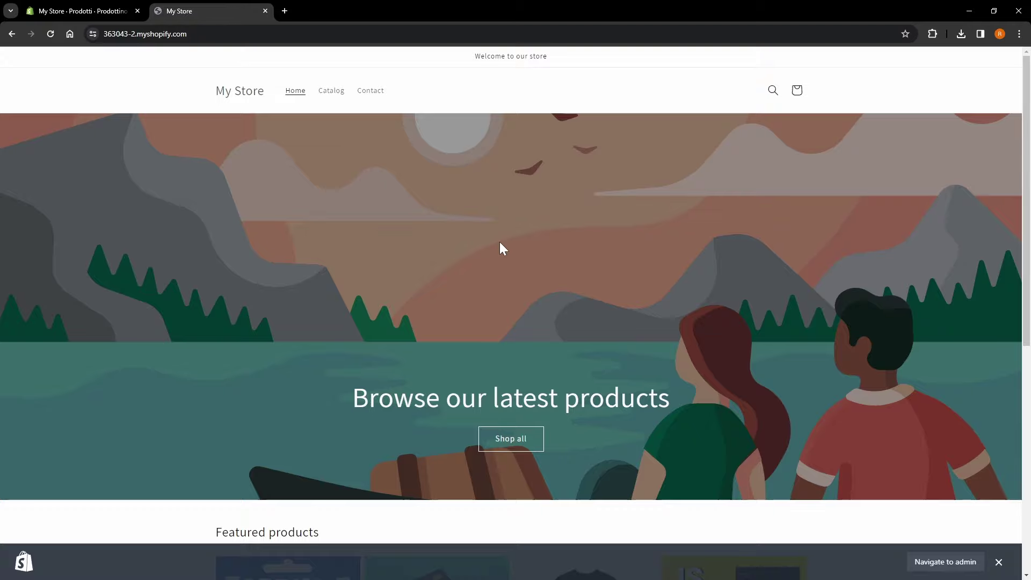
# - Switch from the storefront to the Shopify admin and open the Home page collection for editing
pyautogui.scroll(-6, 500, 243)
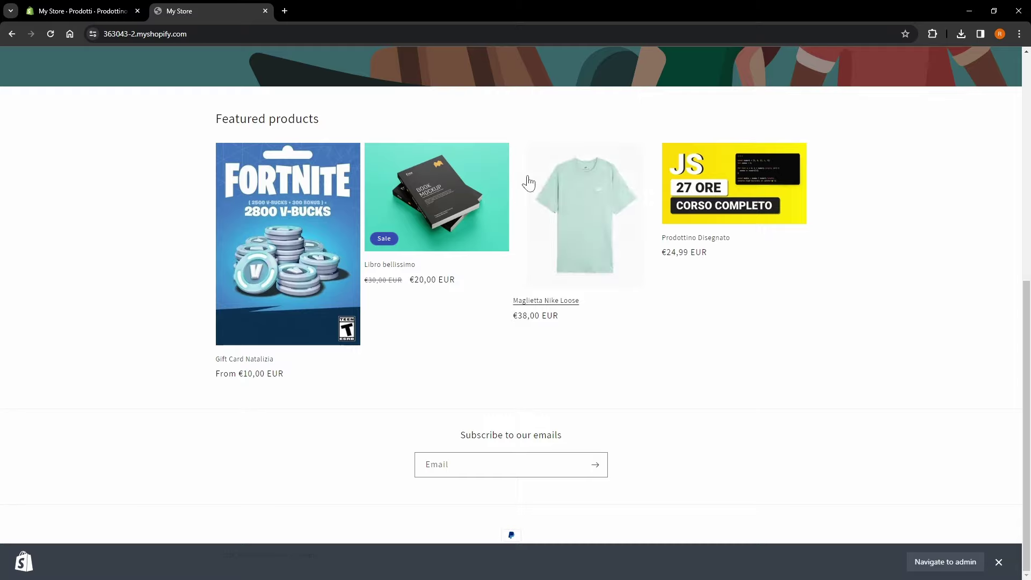
pyautogui.scroll(3, 502, 293)
pyautogui.scroll(3, 505, 292)
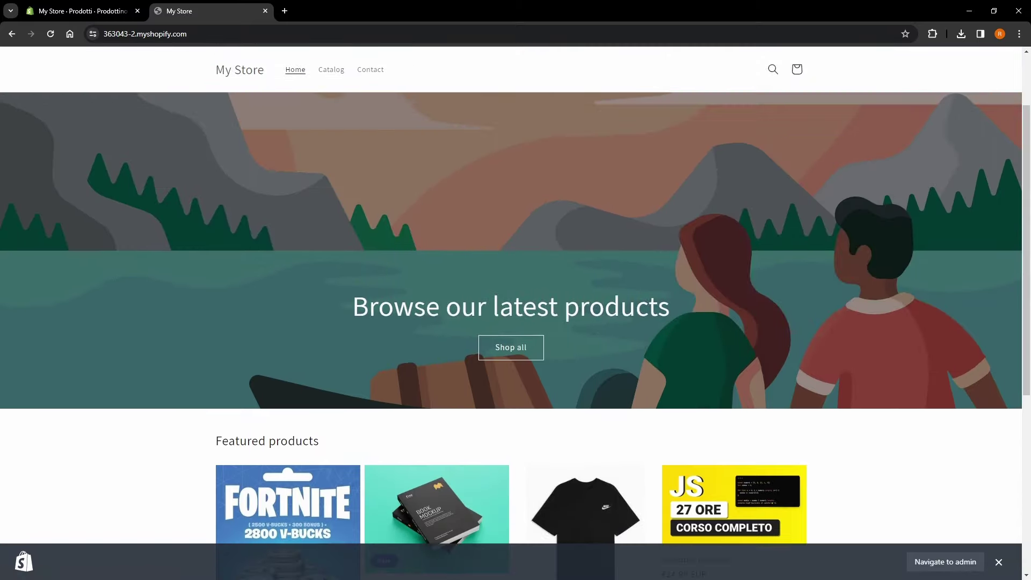
pyautogui.click(99, 11)
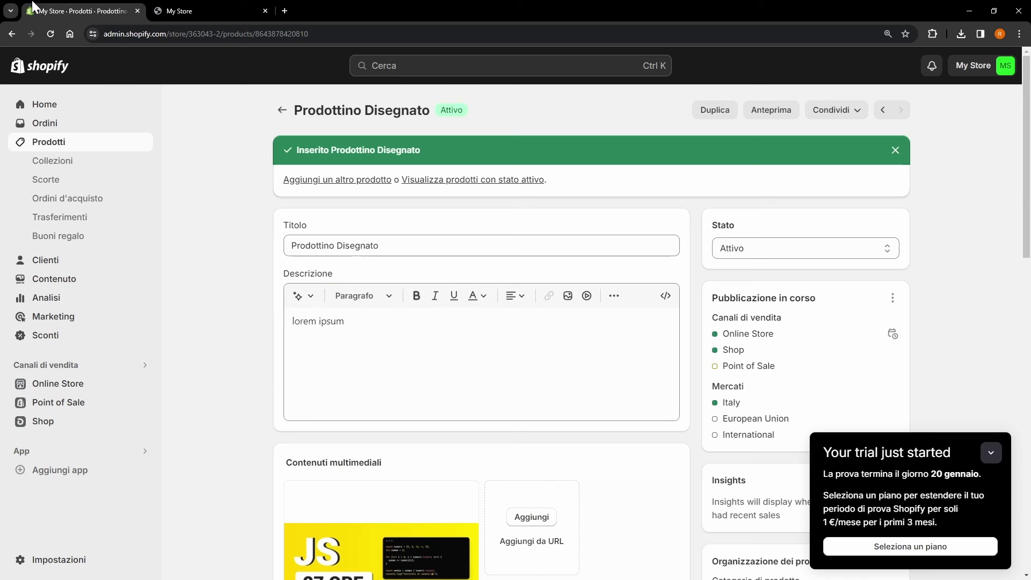
pyautogui.click(75, 170)
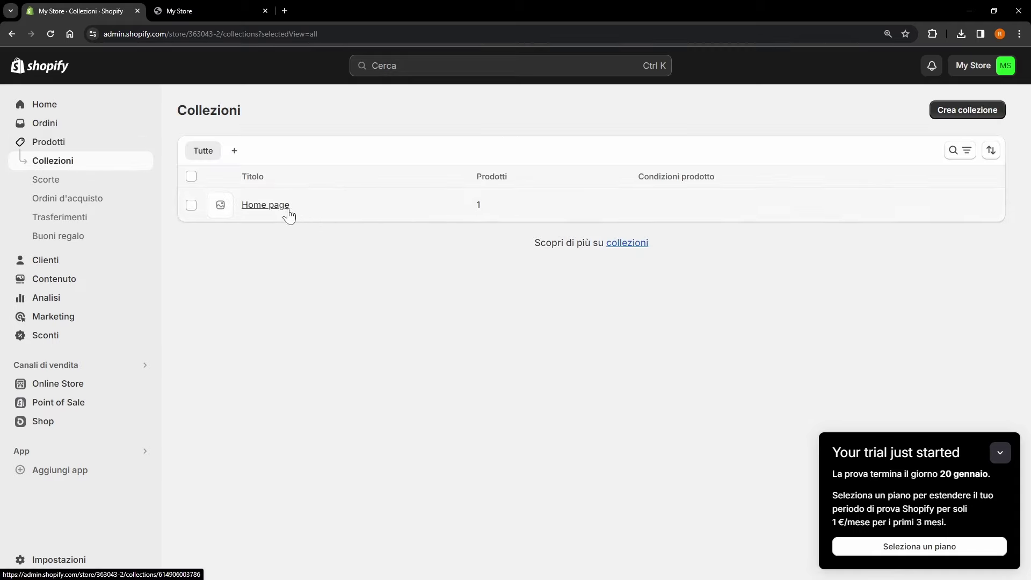
pyautogui.click(250, 207)
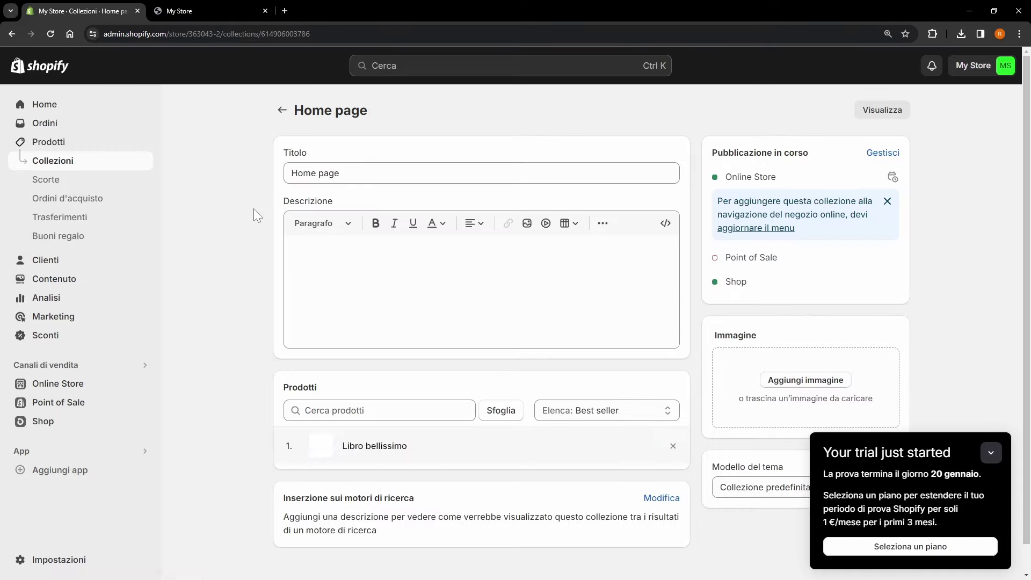
# - Upload the "HTML 15 ORE CORSO COMPLETO" picture as the collection's image
pyautogui.scroll(-1, 453, 326)
pyautogui.scroll(1, 453, 327)
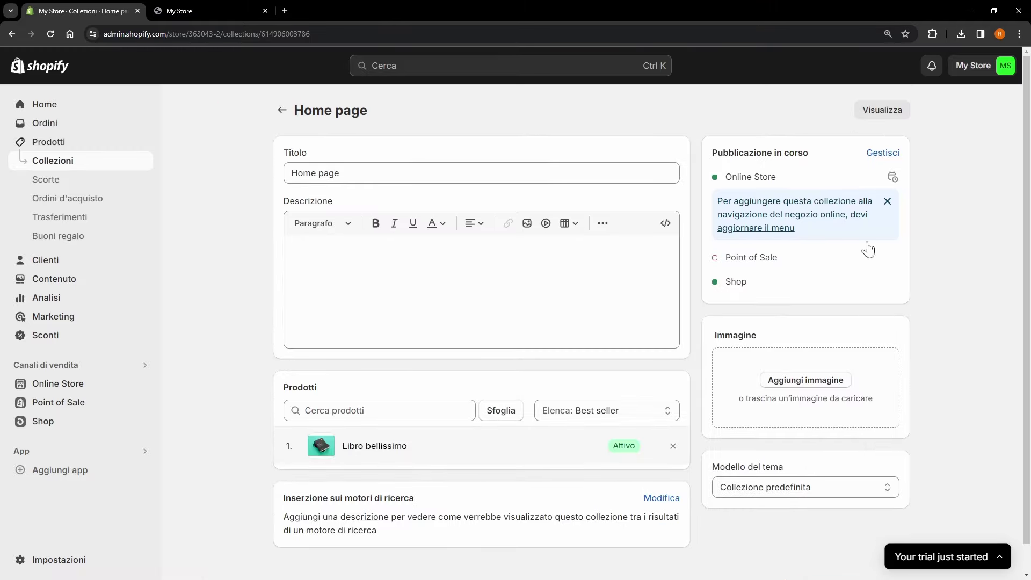
pyautogui.scroll(-1, 479, 425)
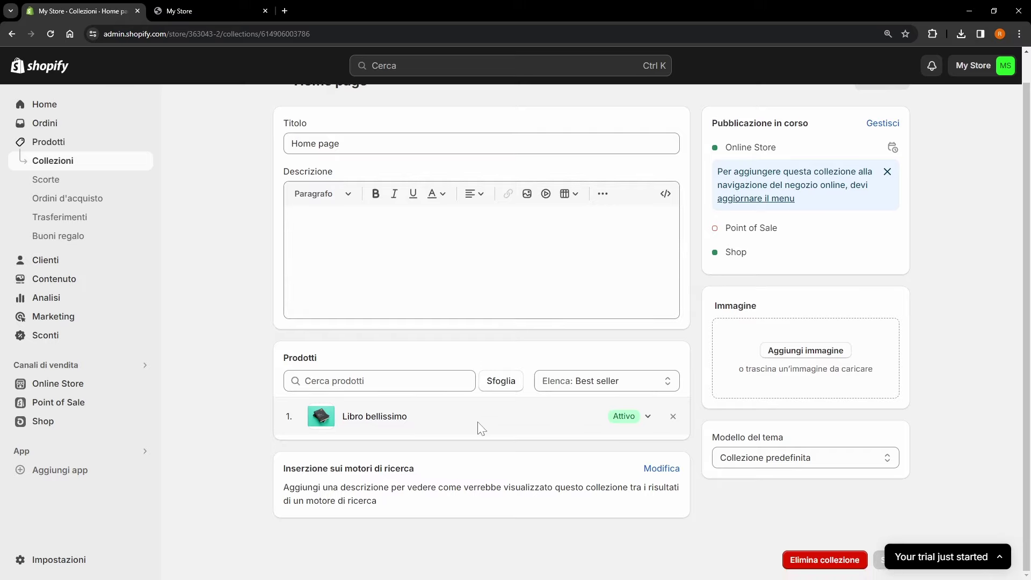
pyautogui.scroll(1, 486, 410)
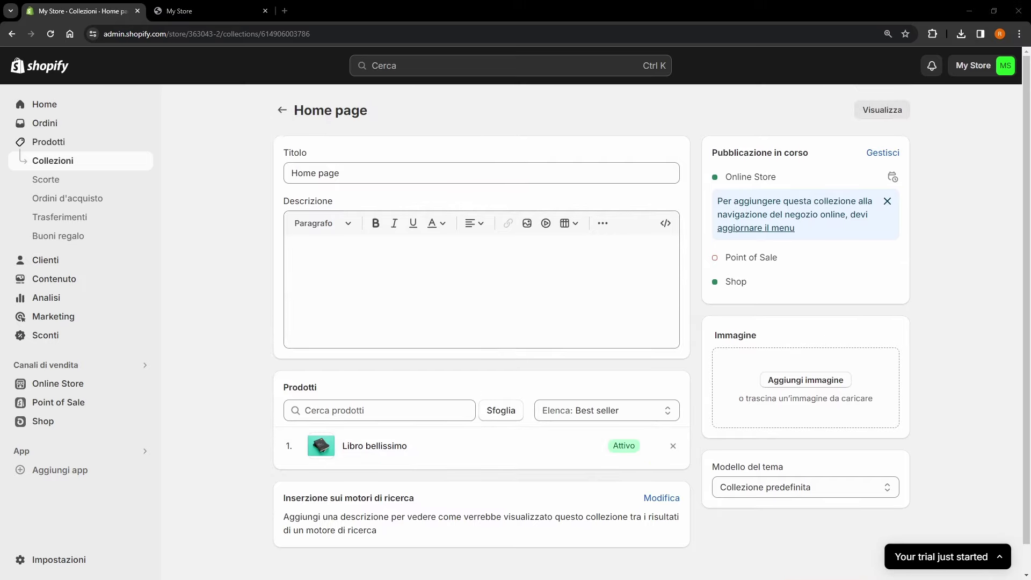
pyautogui.moveTo(946, 510); pyautogui.dragTo(763, 416)
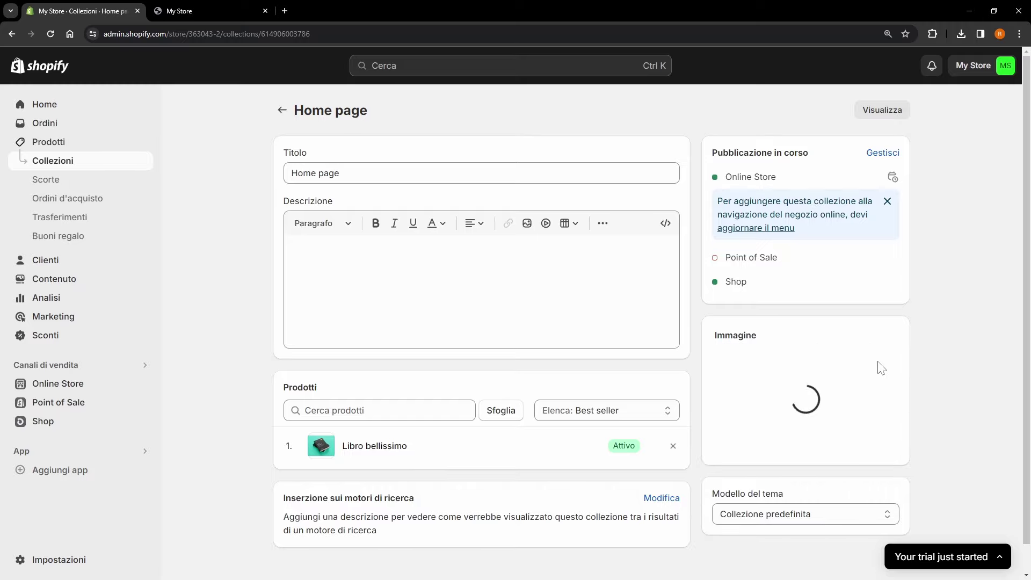
# - Limit the collection's sales channels to Online Store by deselecting Shop and Point of Sale
pyautogui.click(881, 153)
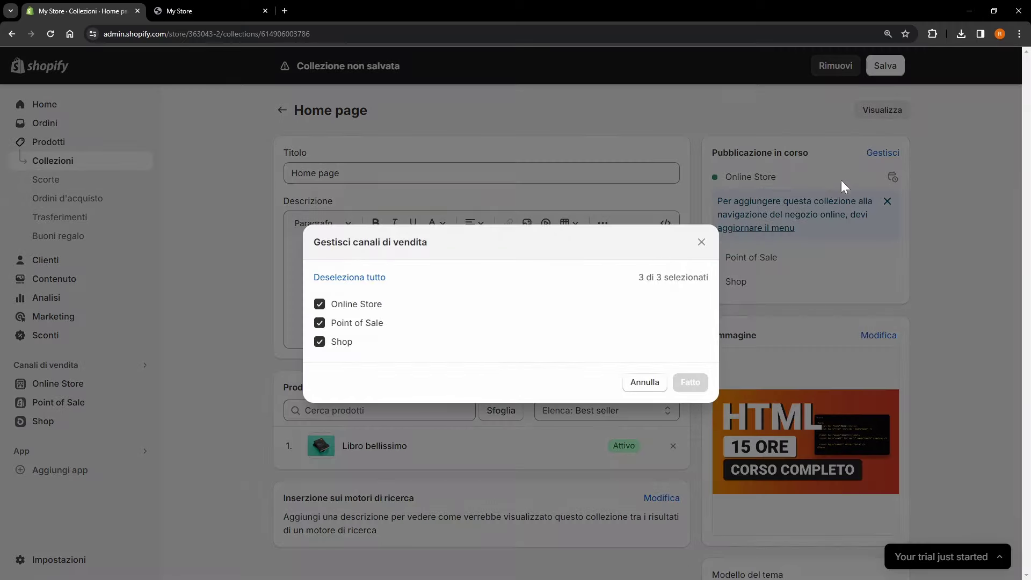
pyautogui.click(322, 342)
pyautogui.click(321, 323)
pyautogui.click(690, 382)
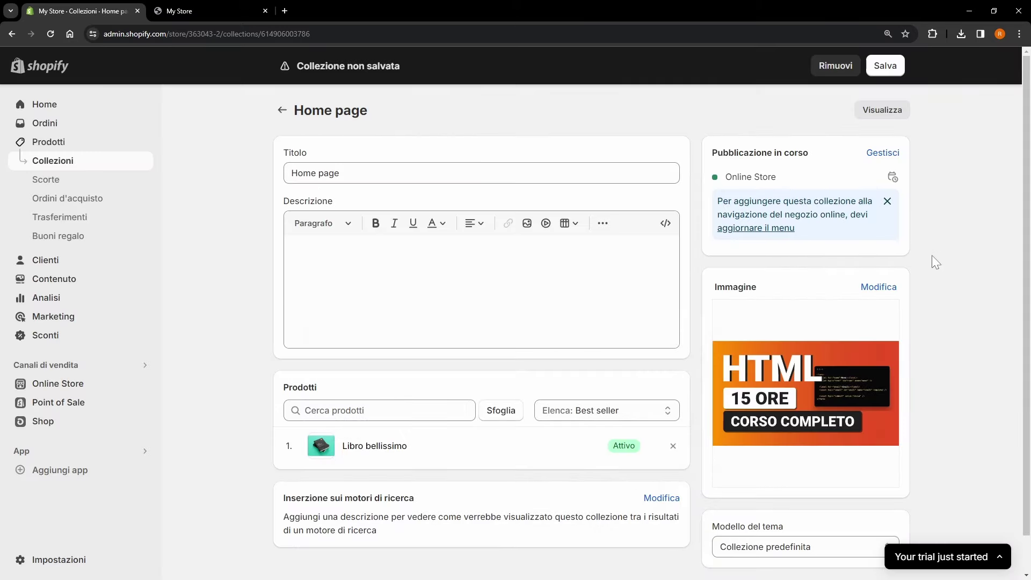
# - Search the products for "g" and add Gift Card Natalizia to the collection
pyautogui.scroll(-1, 936, 262)
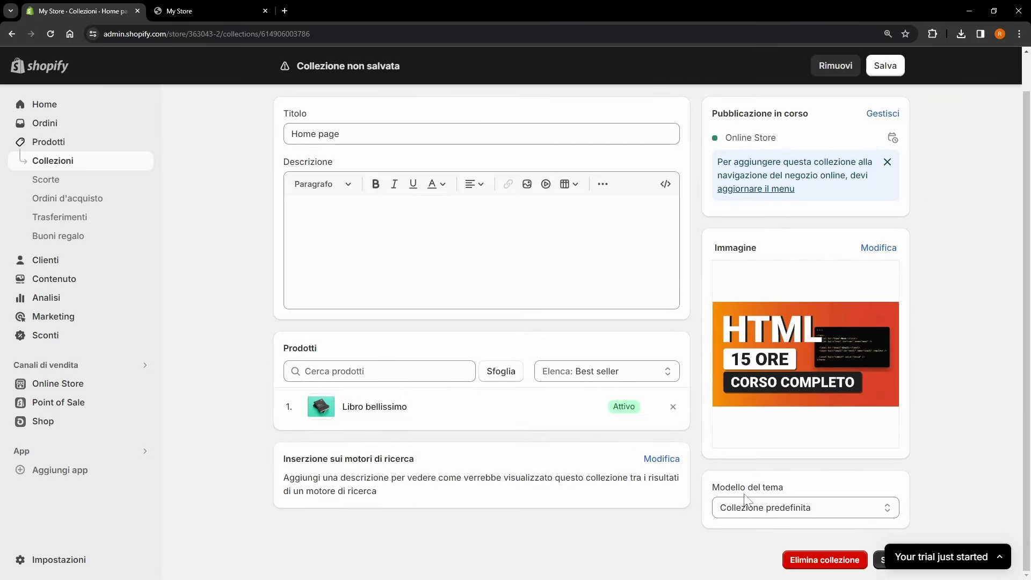
pyautogui.scroll(1, 384, 352)
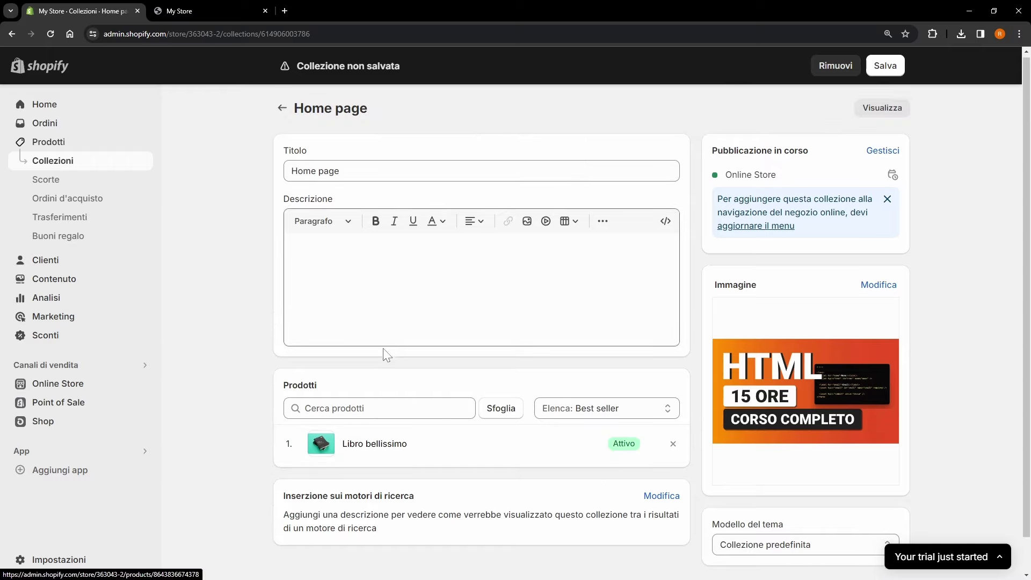
pyautogui.scroll(-1, 375, 408)
pyautogui.click(378, 371)
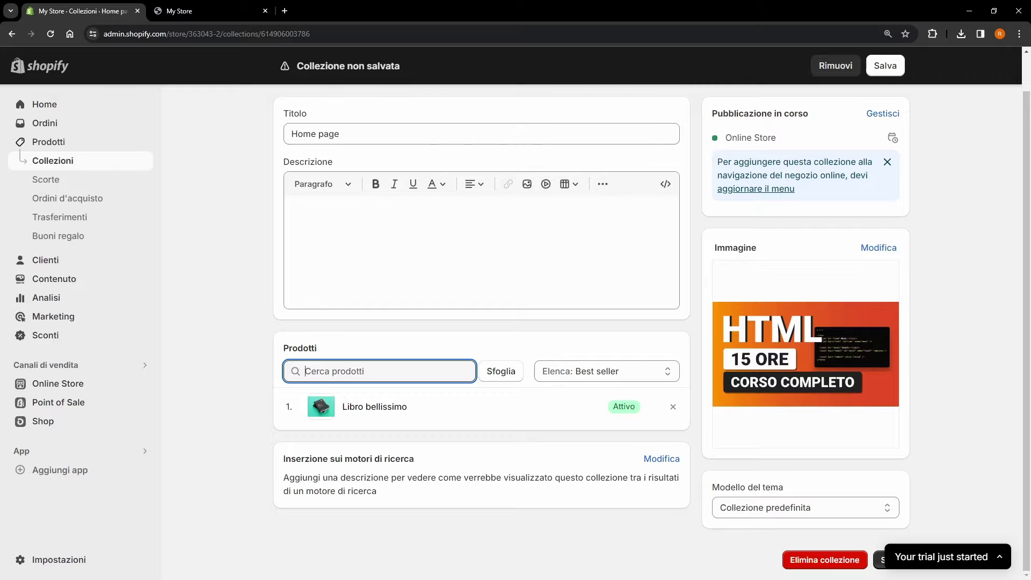
pyautogui.write('g')
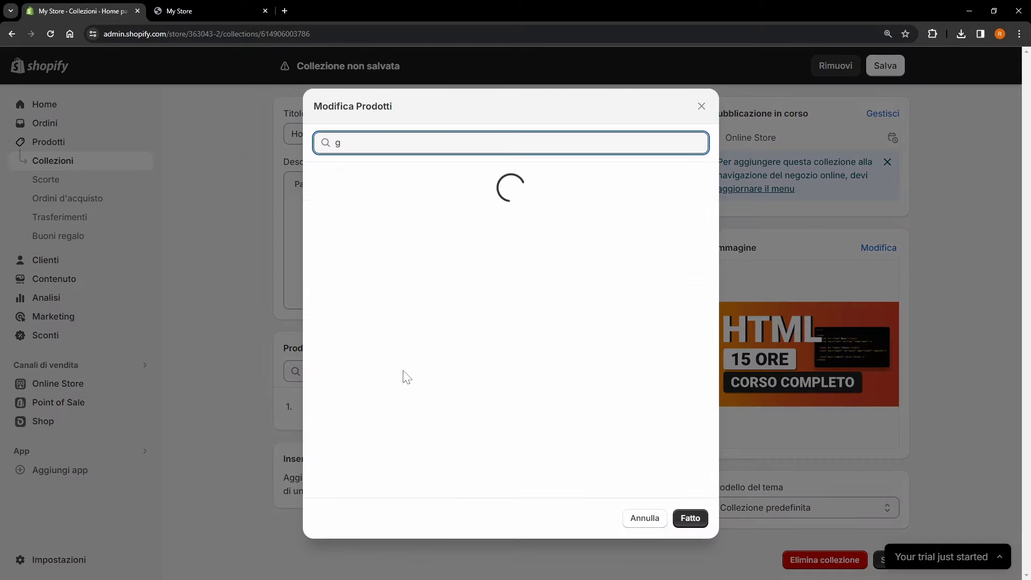
pyautogui.click(319, 182)
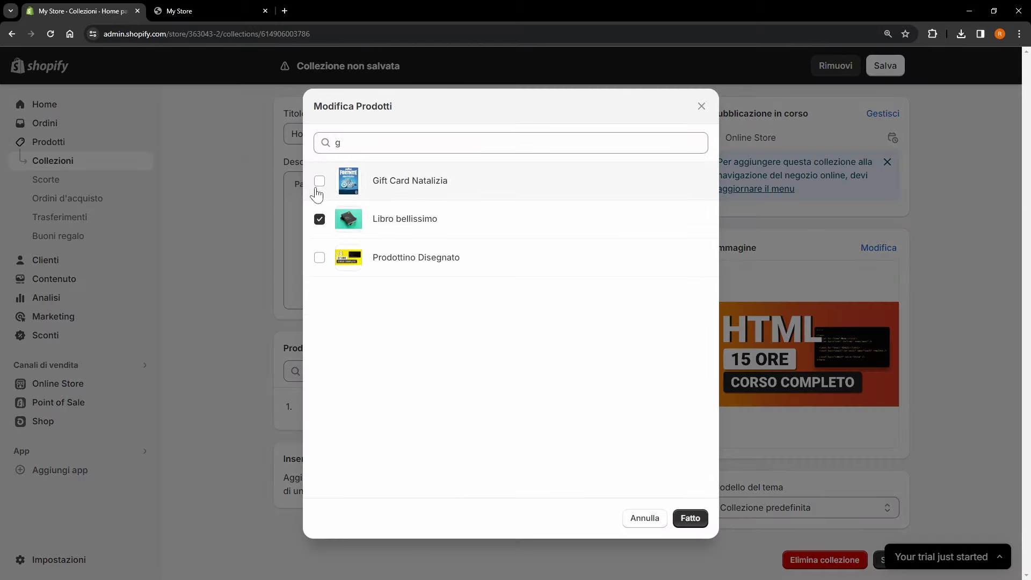
pyautogui.click(691, 519)
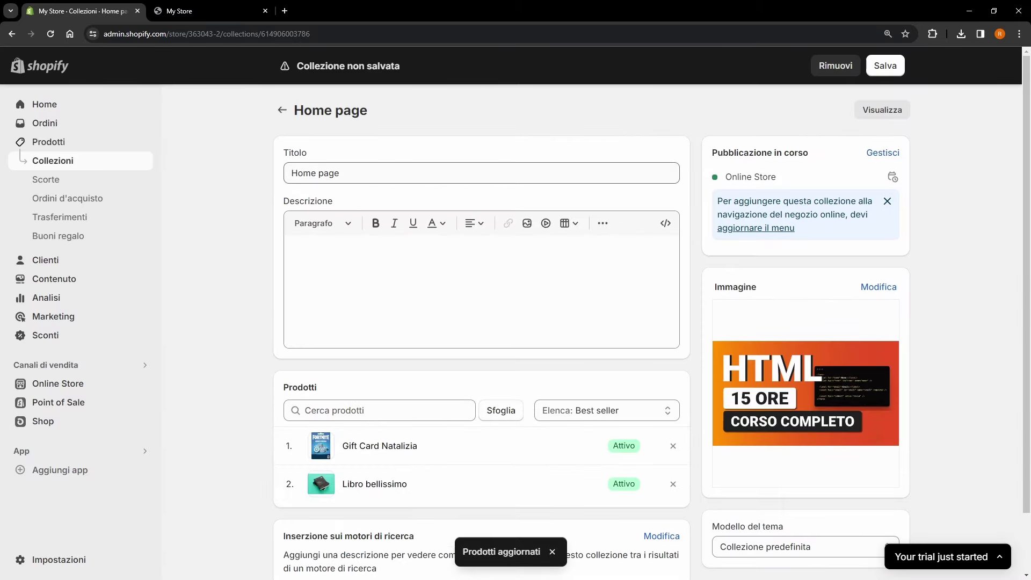
# - Retitle the collection "Prodotti sotto i 30€" and enter the description "Descrizione che comparirà vicino alla collezione."
pyautogui.scroll(-1, 457, 384)
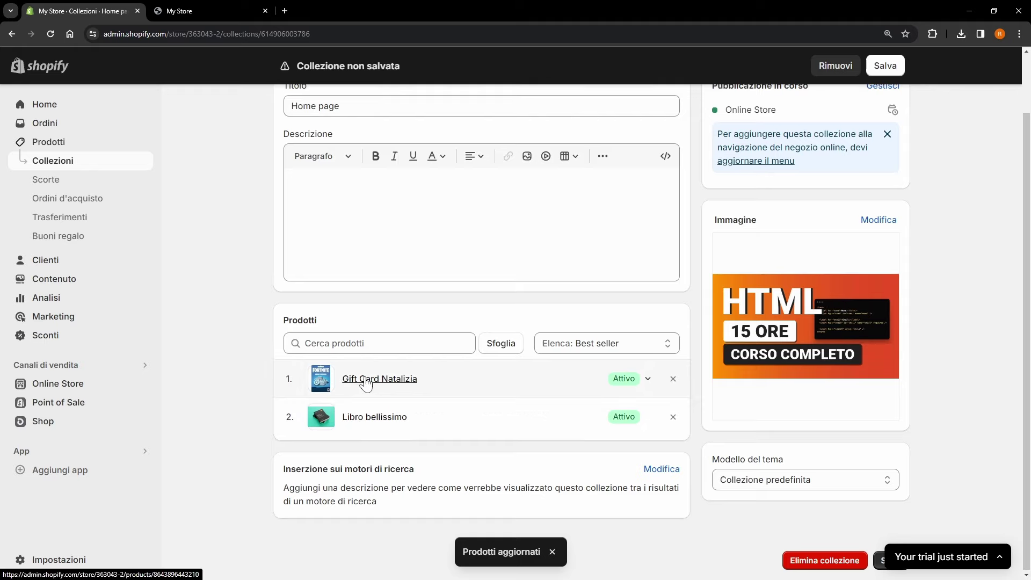
pyautogui.scroll(1, 361, 382)
pyautogui.moveTo(344, 173); pyautogui.dragTo(271, 175)
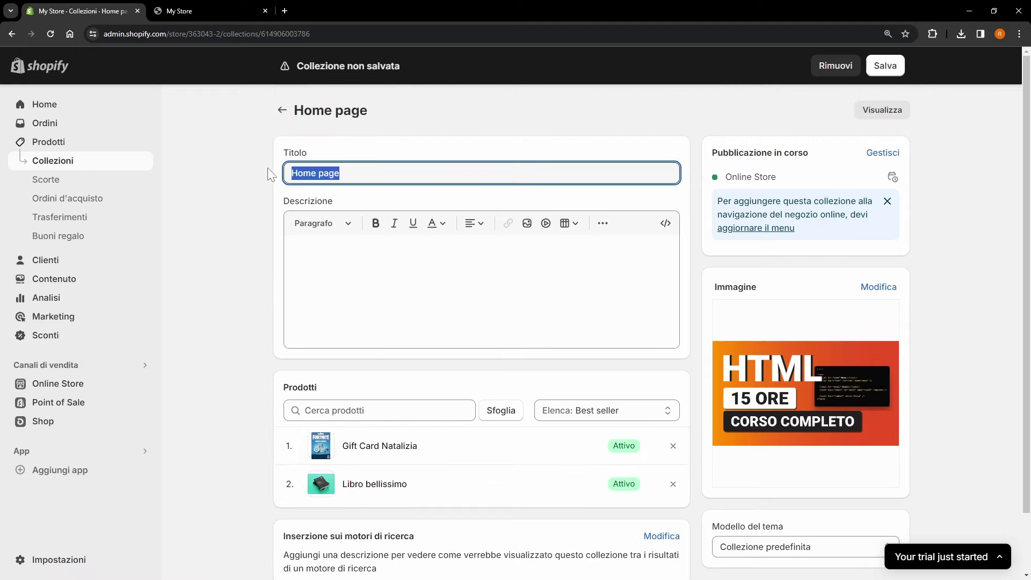
pyautogui.write('Prodotti sotto i 30€')
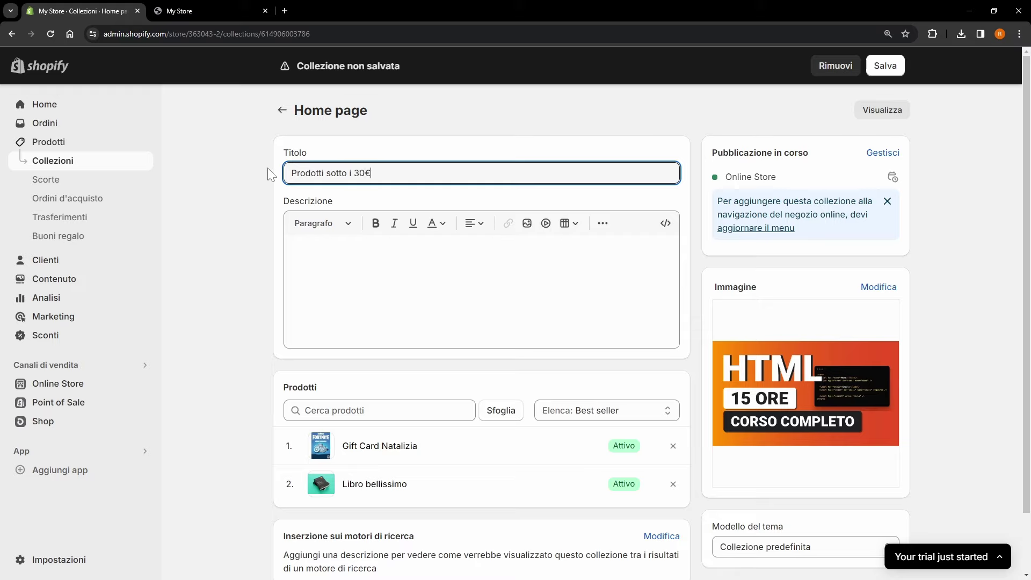
pyautogui.click(293, 248)
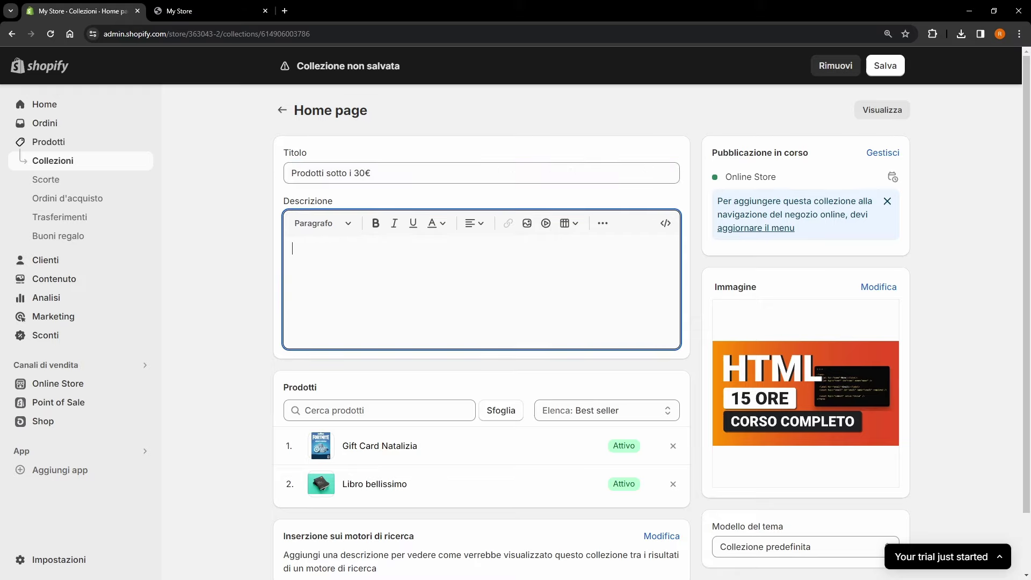
pyautogui.write('Descrizione che comparirà vicino alla collezione.')
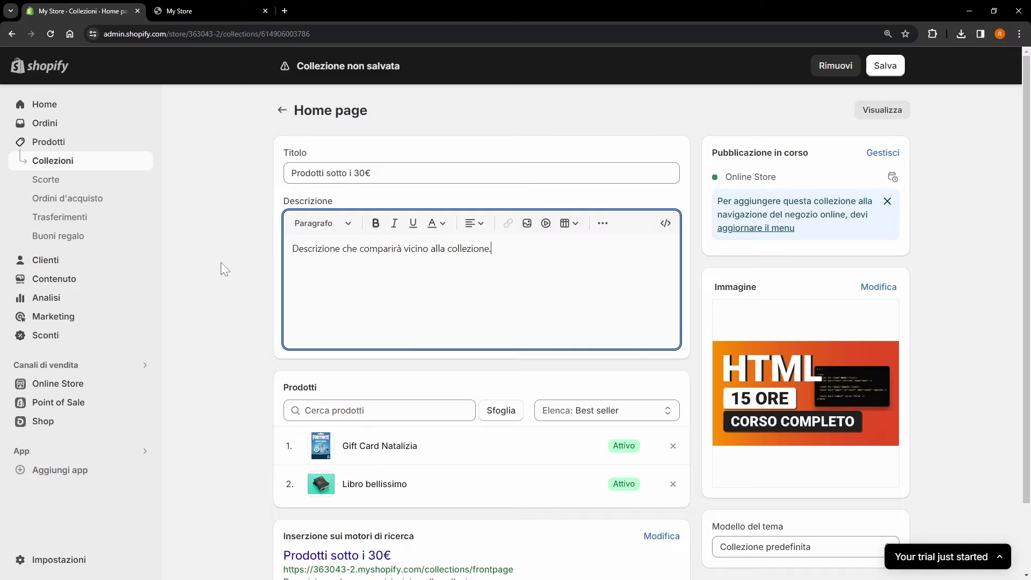
pyautogui.click(221, 268)
# - Save the changes made to the collection
pyautogui.scroll(-3, 237, 296)
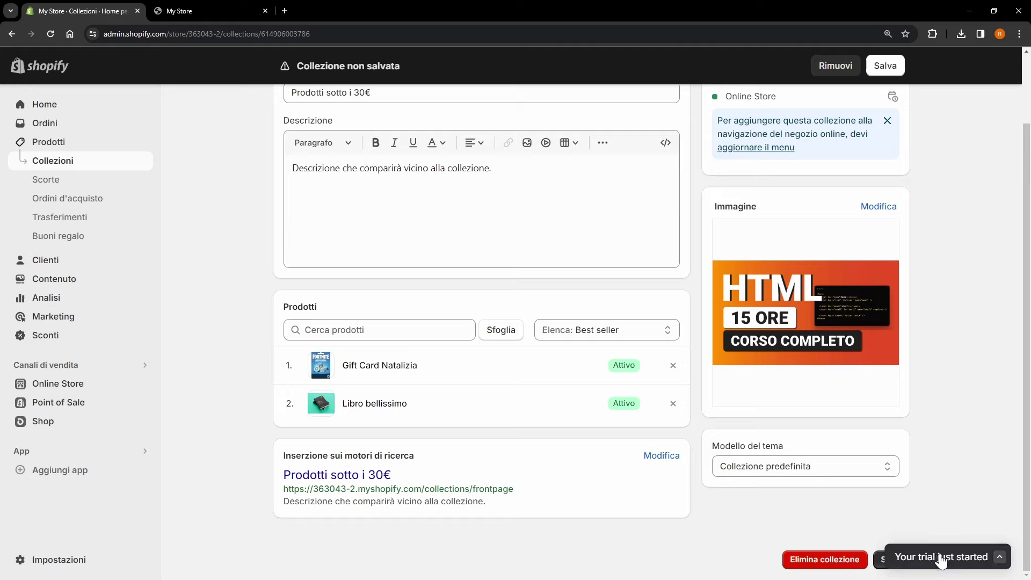
pyautogui.click(959, 555)
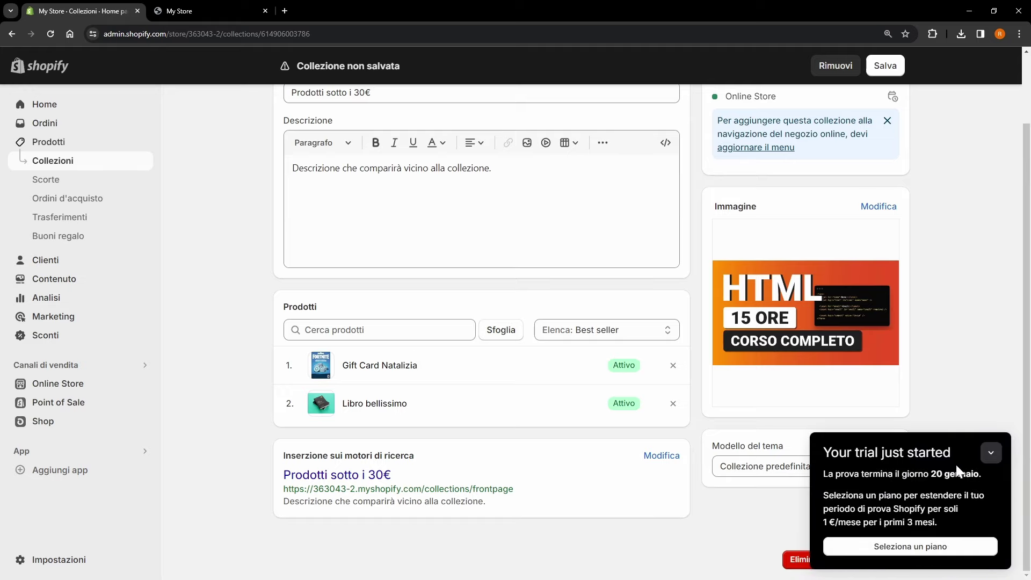
pyautogui.click(990, 453)
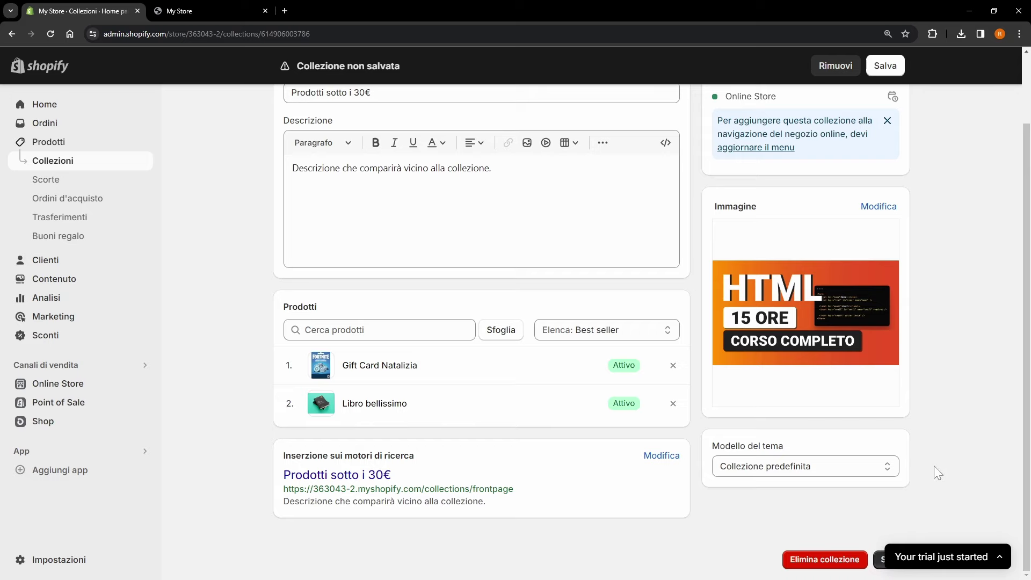
pyautogui.hotkey('ctrl', '0')
pyautogui.hotkey('ctrl', '+')
pyautogui.hotkey('ctrl', '+')
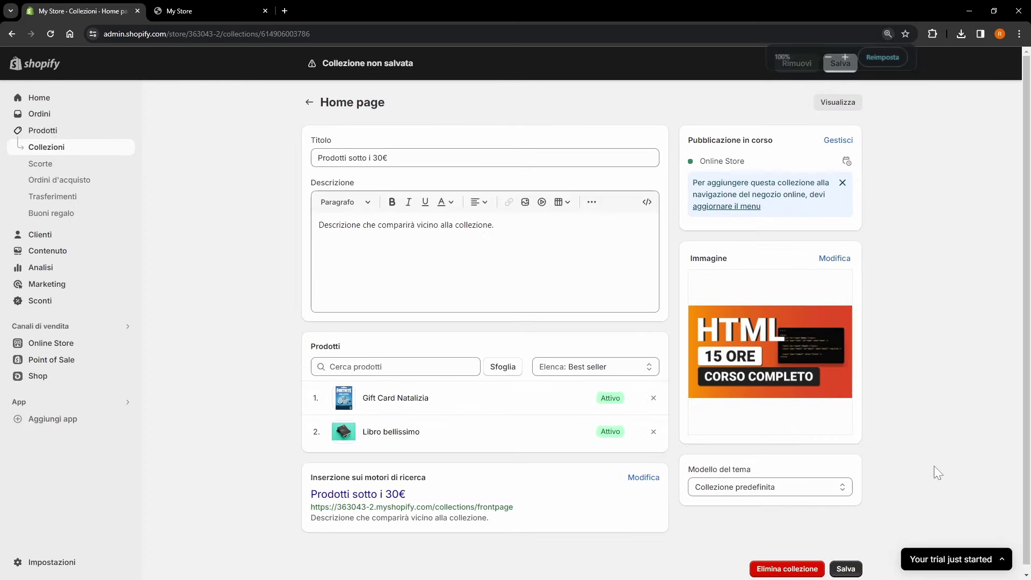
pyautogui.scroll(-2, 914, 450)
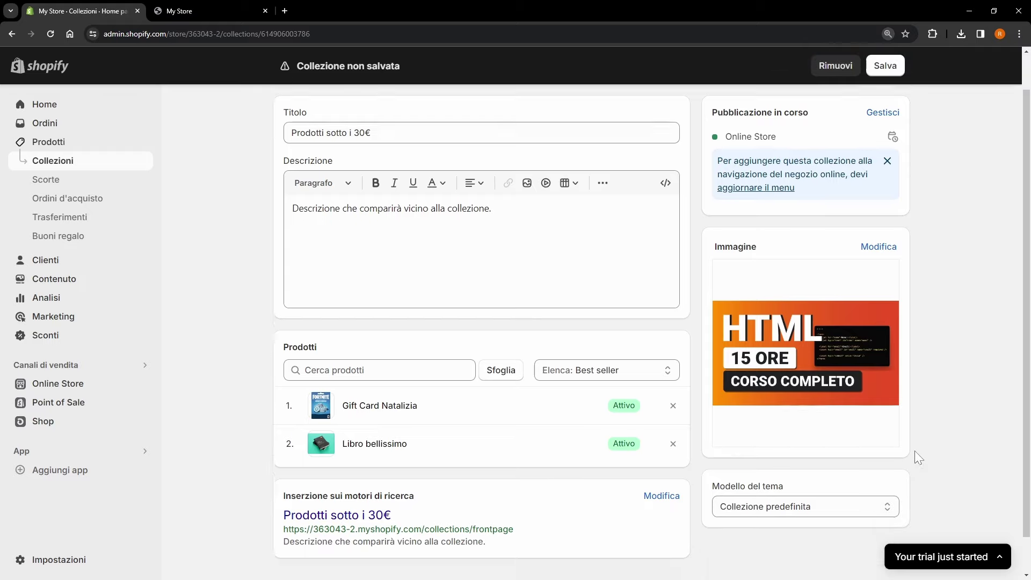
pyautogui.click(879, 562)
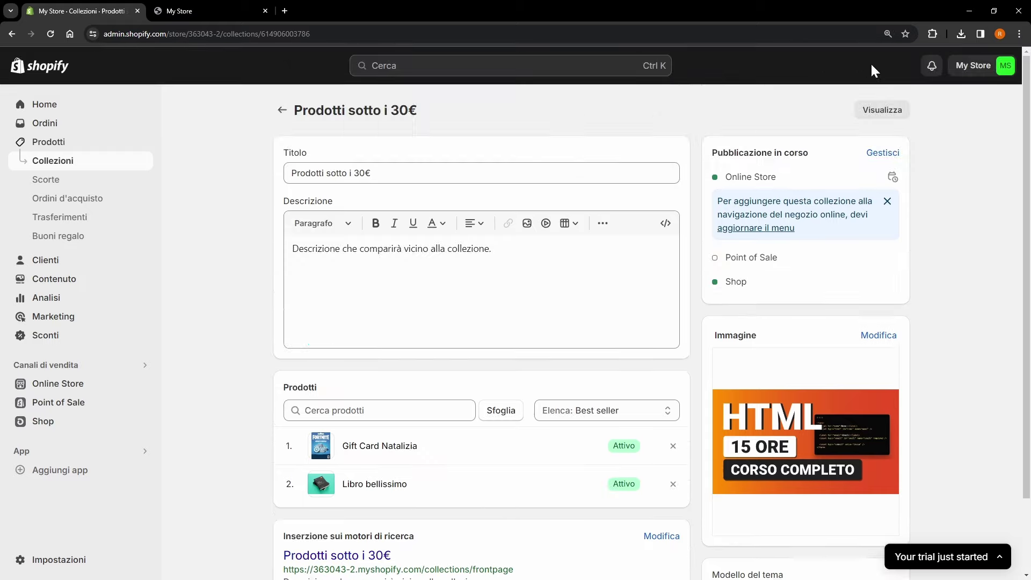
# - View the saved collection on the storefront and check its title and description
pyautogui.click(885, 108)
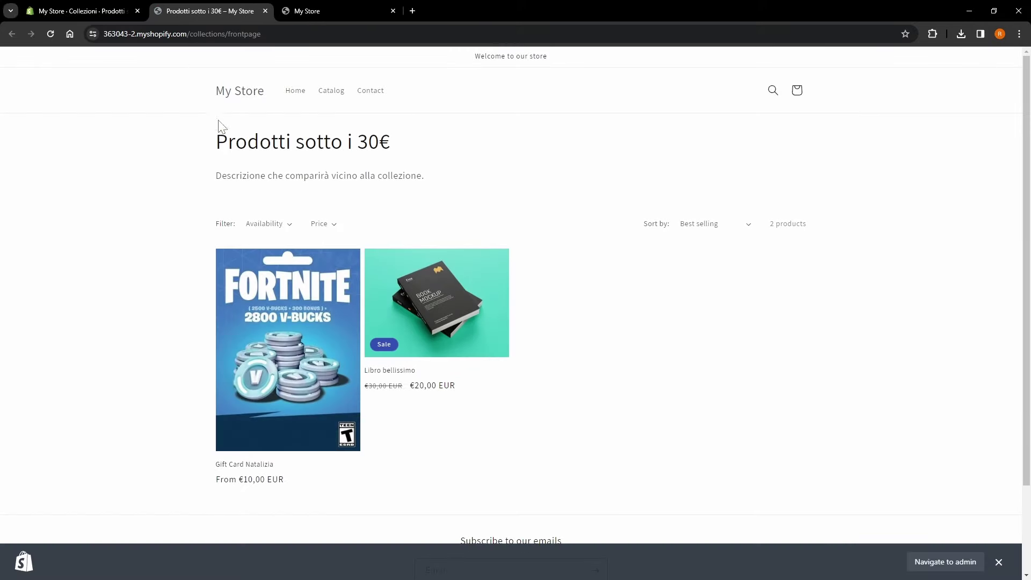
pyautogui.moveTo(221, 126); pyautogui.dragTo(403, 144)
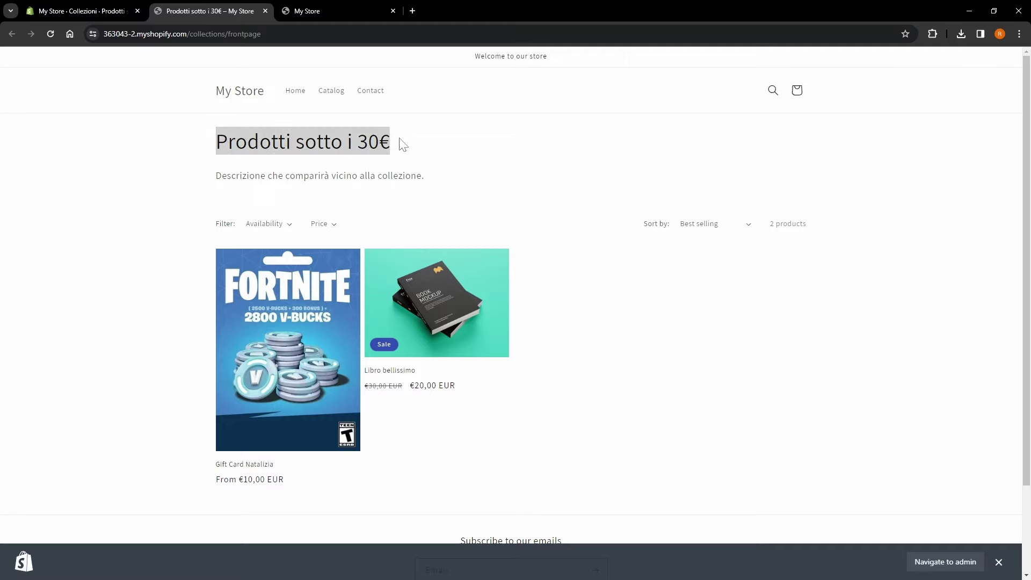
pyautogui.click(451, 189)
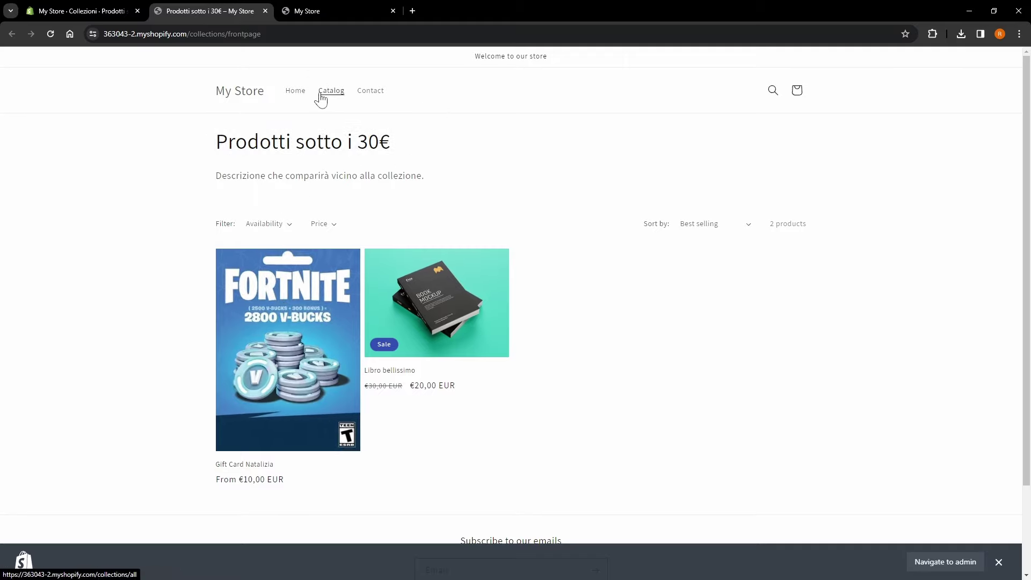
pyautogui.moveTo(214, 128); pyautogui.dragTo(536, 193)
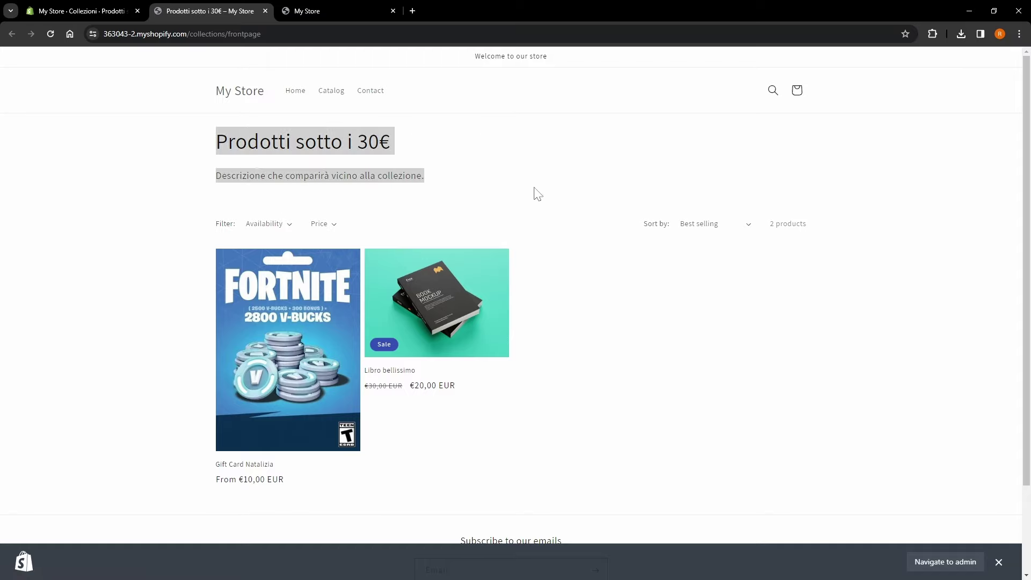
pyautogui.click(443, 197)
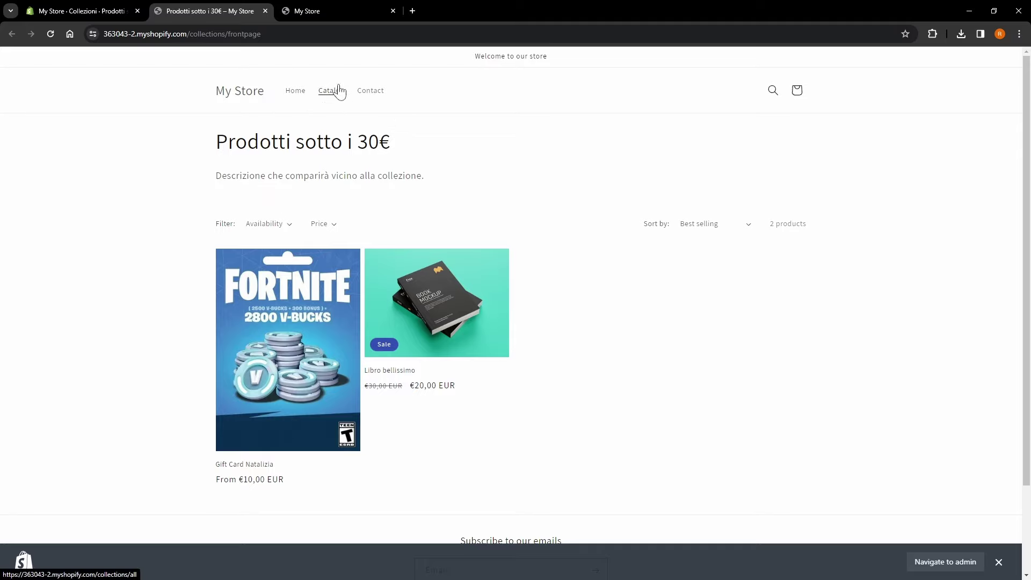
pyautogui.click(330, 7)
# - Return to the store admin and open the Online Store's Navigation settings
pyautogui.click(85, 10)
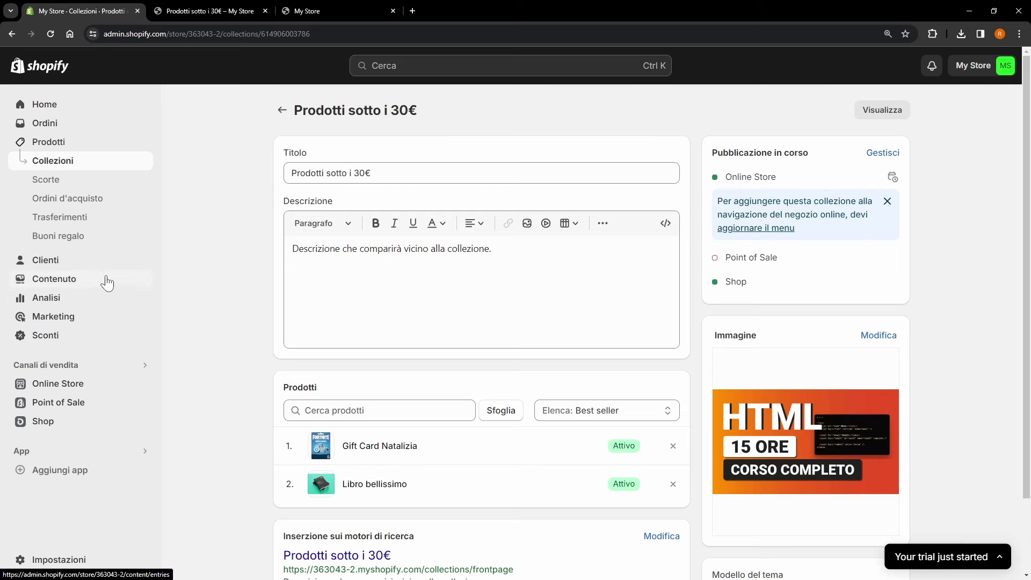
pyautogui.click(96, 384)
pyautogui.click(88, 368)
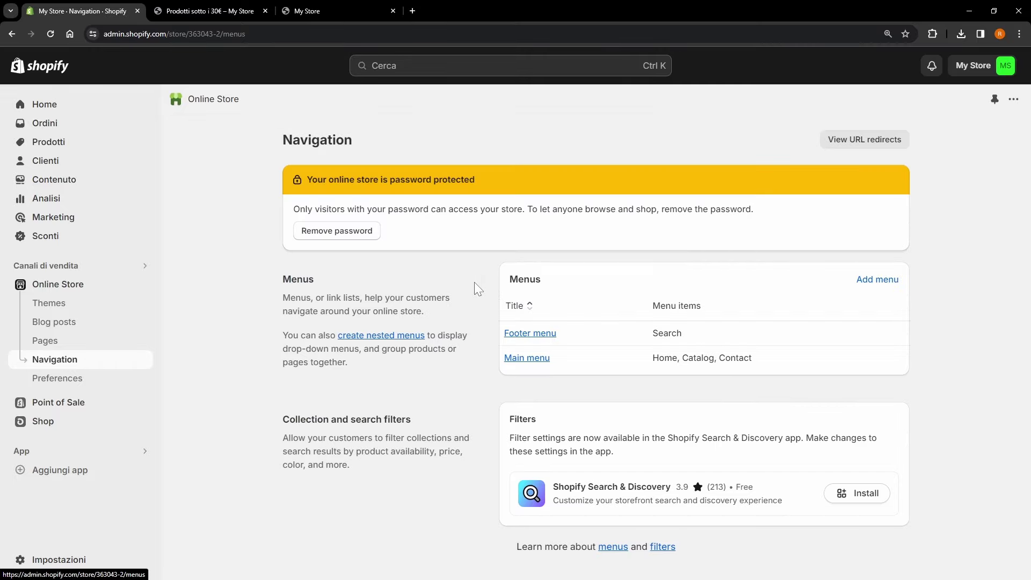
# - Open the Main menu, start a new menu item, and try the collection's web address as its link before clearing it
pyautogui.click(520, 362)
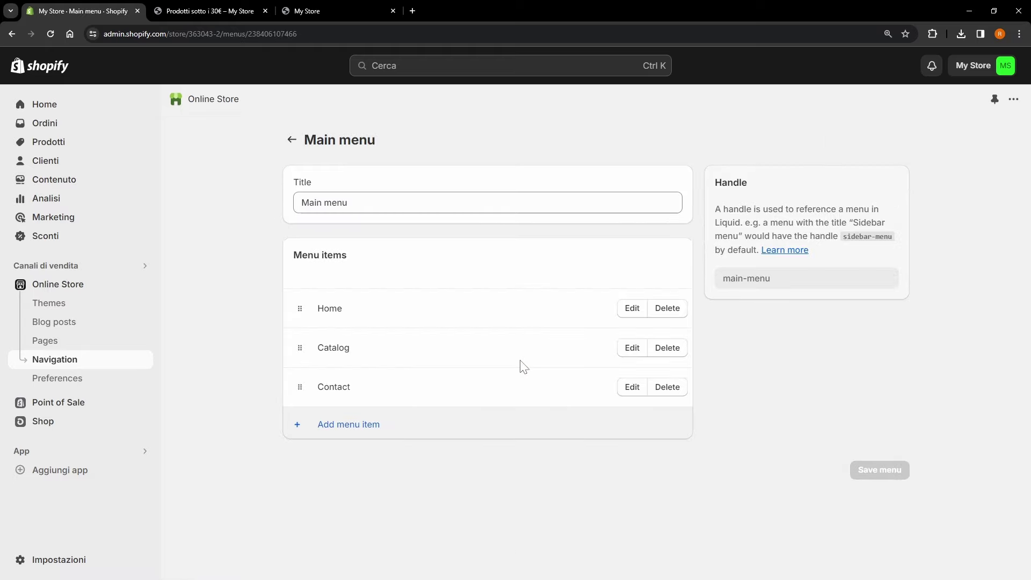
pyautogui.click(368, 424)
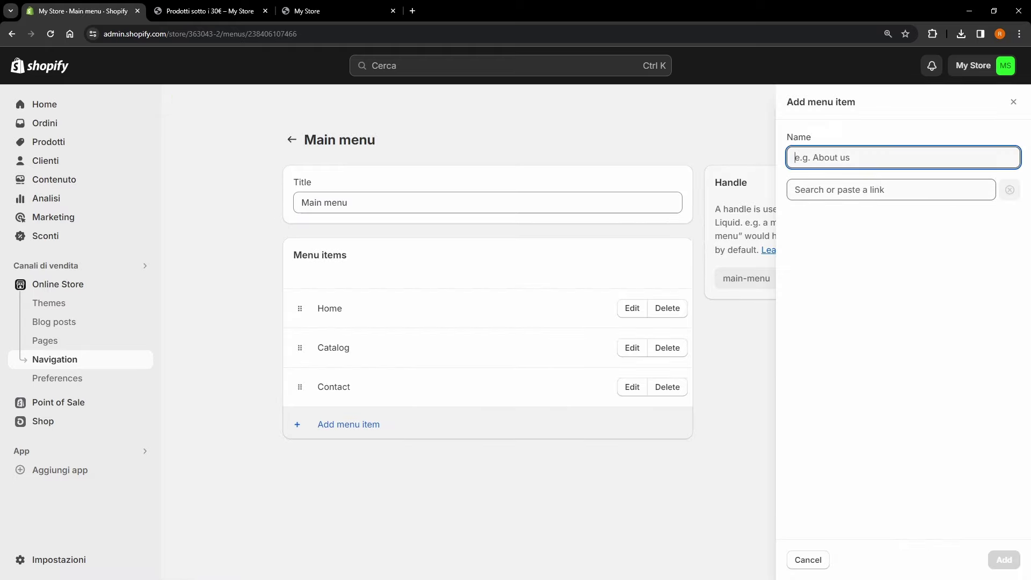
pyautogui.click(870, 190)
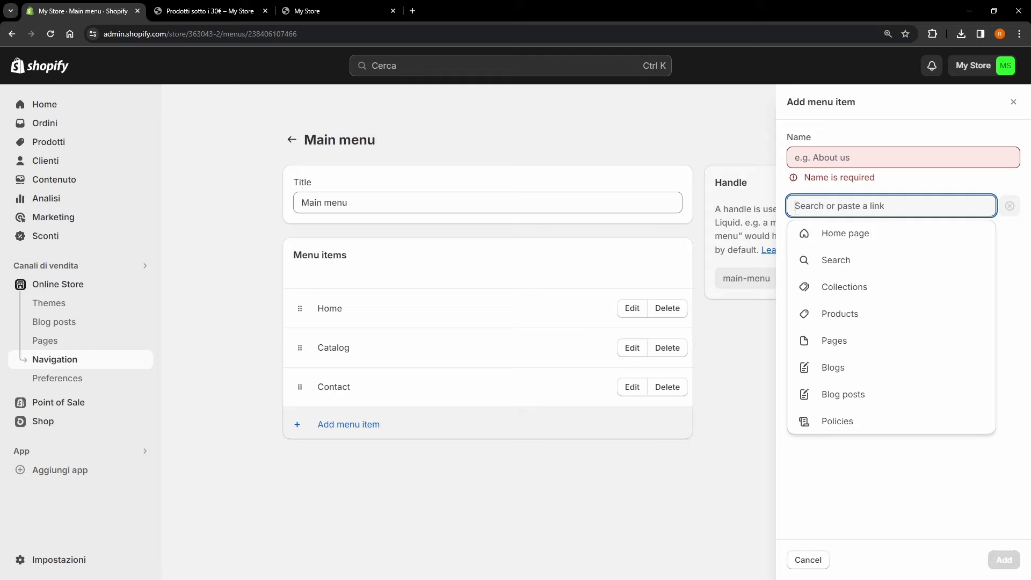
pyautogui.write('https://363043-2.myshopify.com/collections/frontpage')
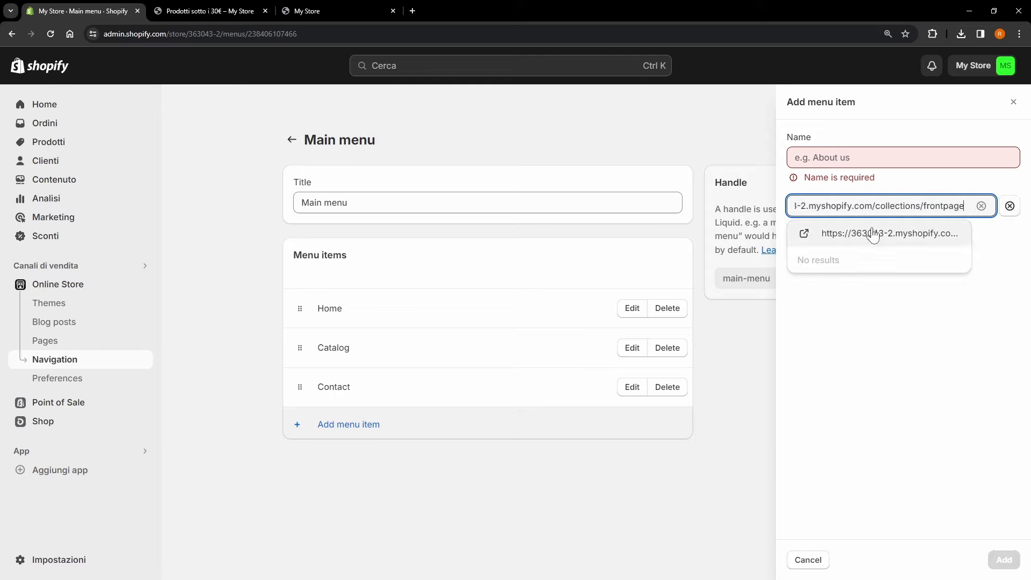
pyautogui.click(982, 206)
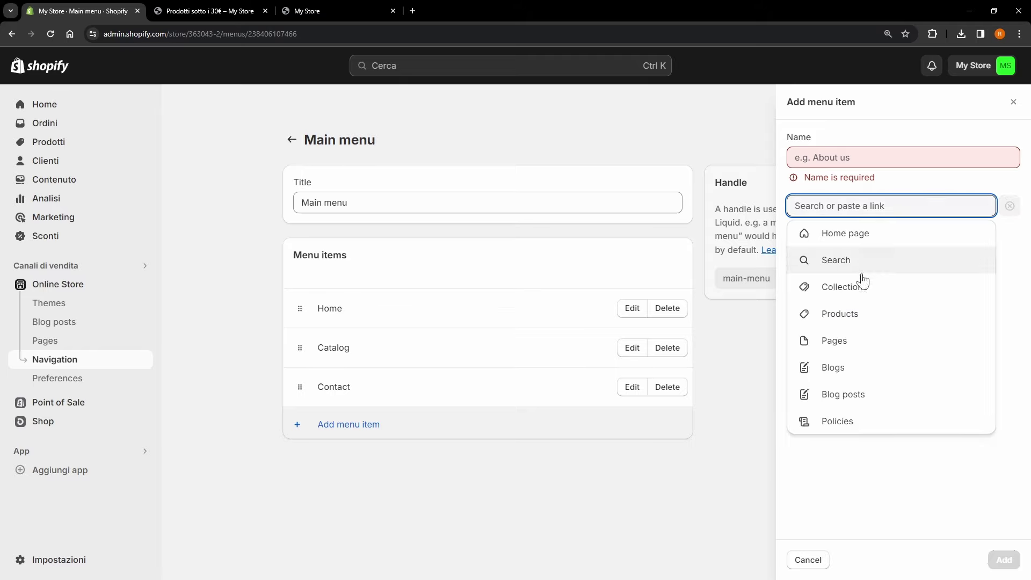
# - Link the new menu item to the "Prodotti sotto i 30€" collection, add it to the Main menu and save the menu
pyautogui.click(865, 289)
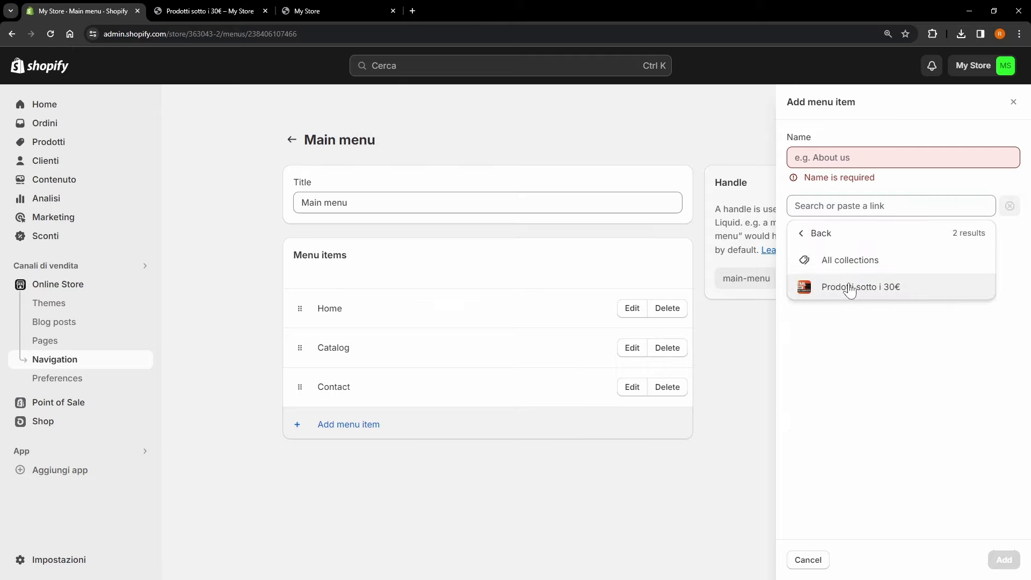
pyautogui.click(851, 290)
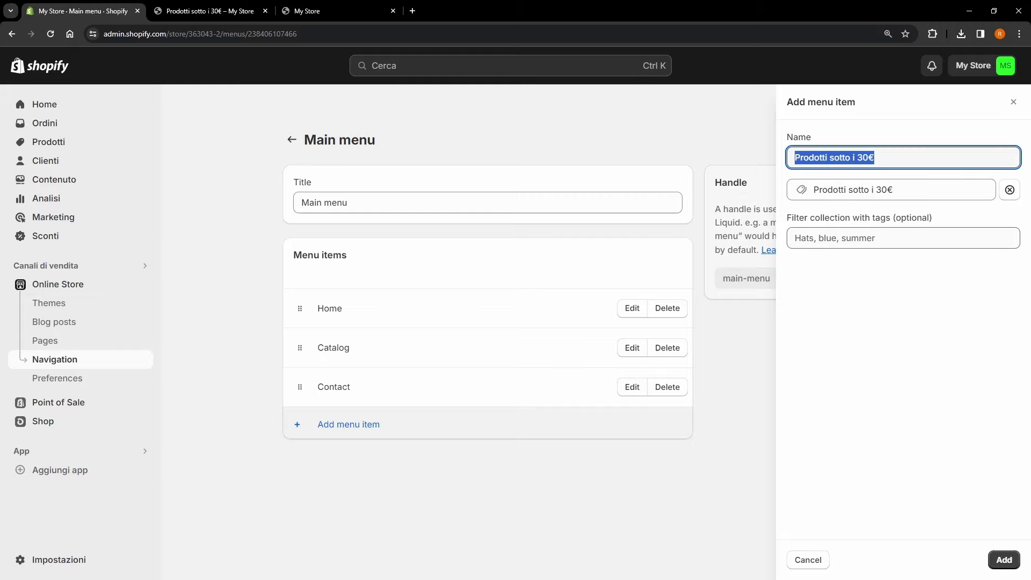
pyautogui.click(1004, 560)
pyautogui.click(877, 509)
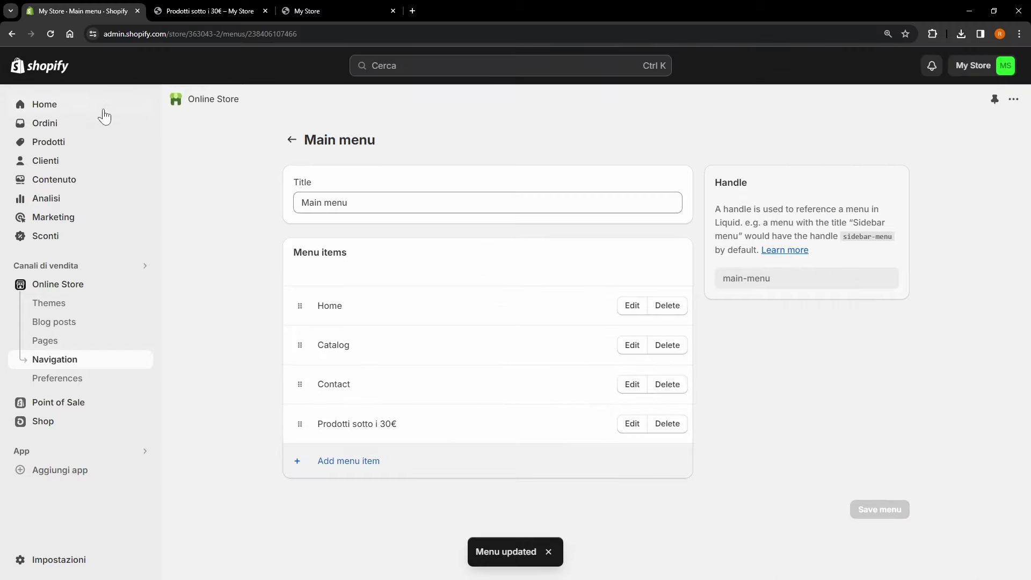
# - Switch to the storefront home page and follow the "Prodotti sotto i 30€" link in its header navigation
pyautogui.click(48, 104)
pyautogui.hotkey('ctrl', 'Tab')
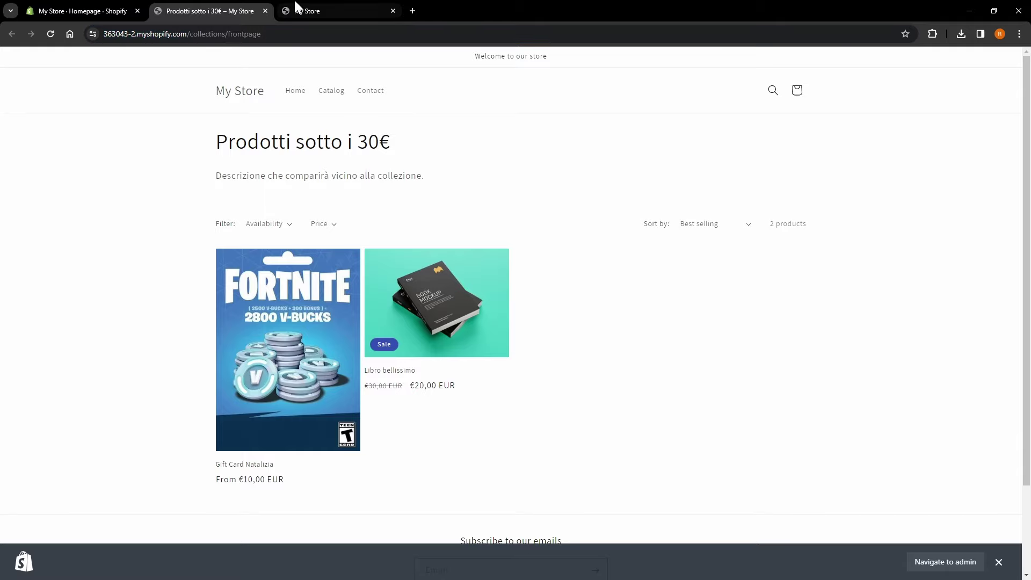
pyautogui.click(322, 11)
pyautogui.scroll(-1, 248, 68)
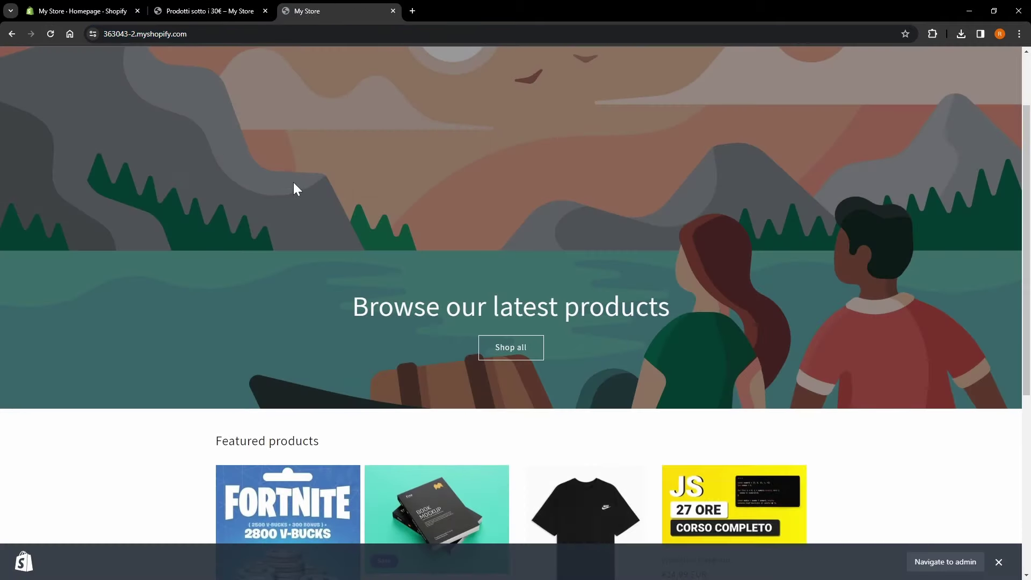
pyautogui.scroll(1, 293, 182)
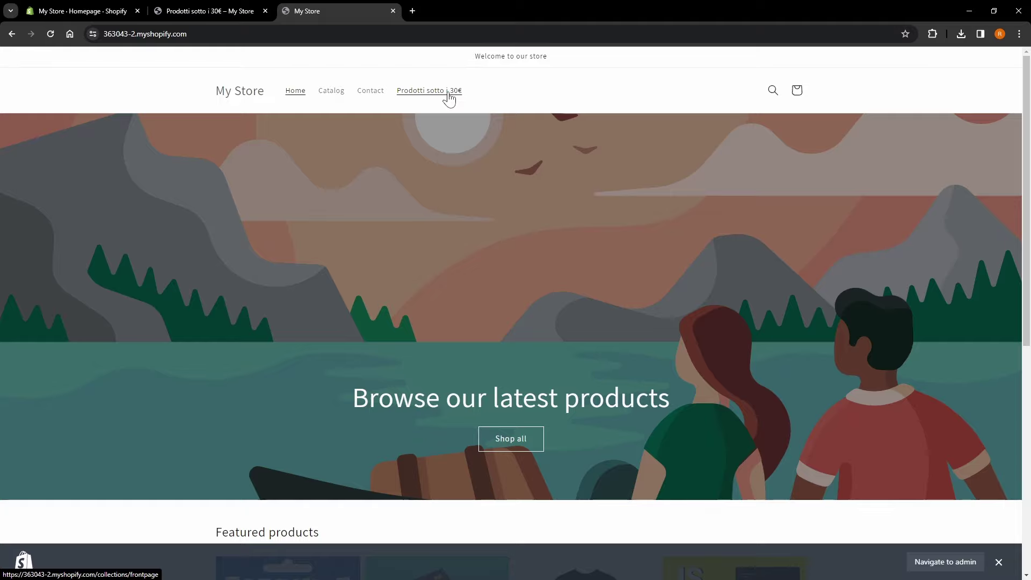
pyautogui.click(416, 100)
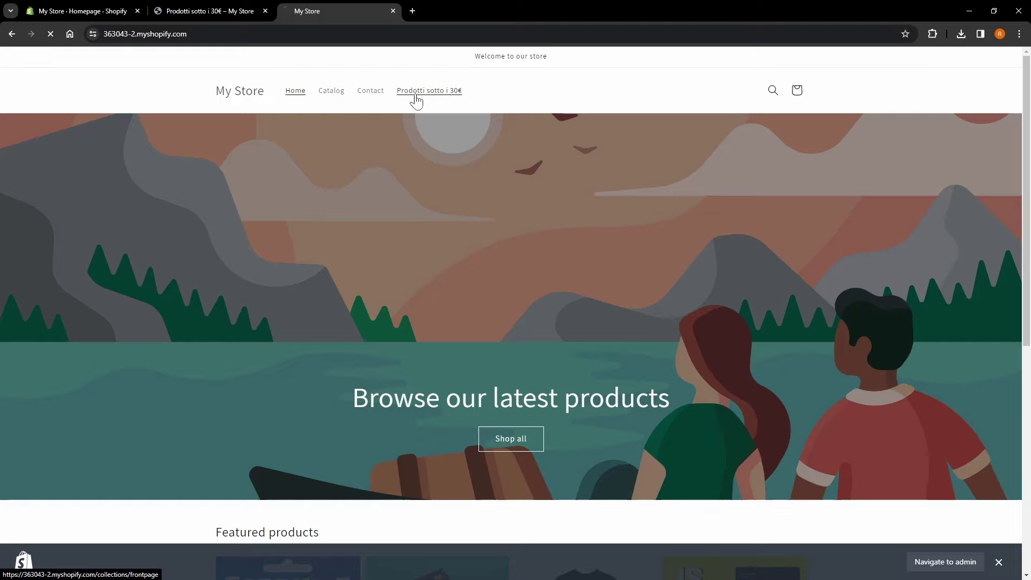
# - Review the products, title and description on the storefront's collection page
pyautogui.scroll(-2, 376, 212)
pyautogui.scroll(2, 483, 226)
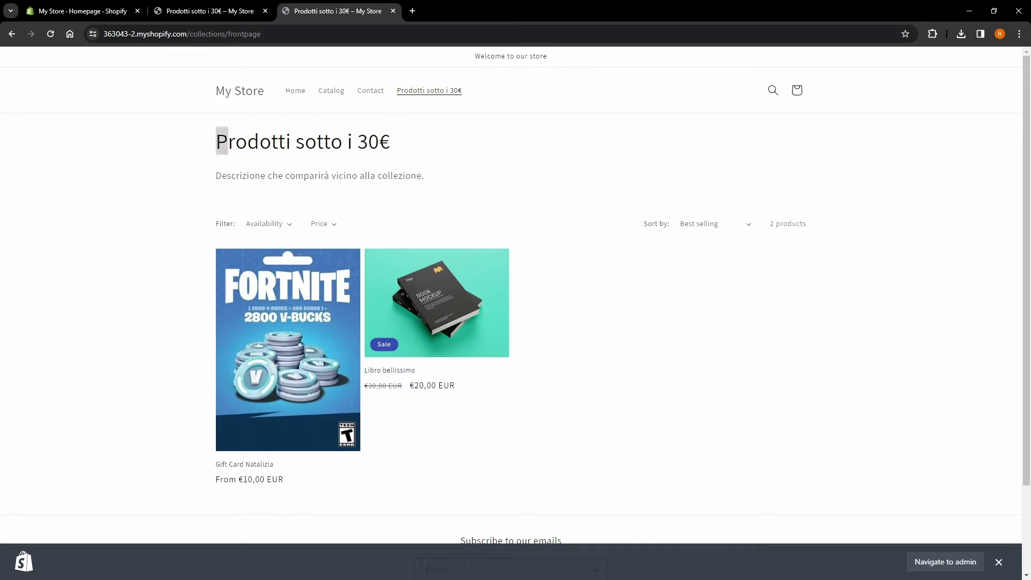
pyautogui.moveTo(228, 141); pyautogui.dragTo(450, 161)
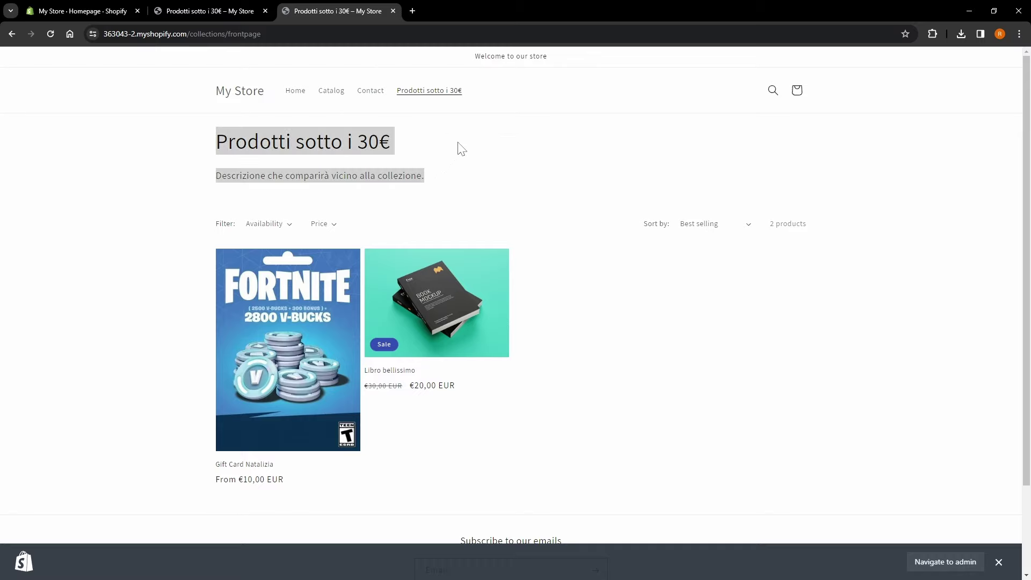
pyautogui.click(469, 146)
# - Return to the store admin and open the Online Store's current theme, Dawn, in the theme editor
pyautogui.click(206, 6)
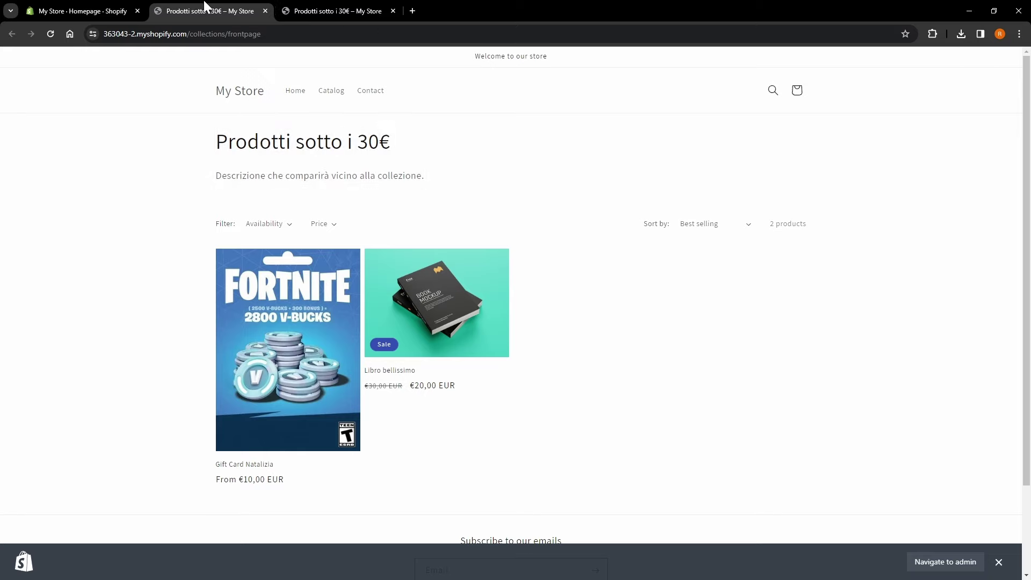
pyautogui.hotkey('ctrl', 'shift', 'Tab')
pyautogui.click(215, 8)
pyautogui.click(92, 8)
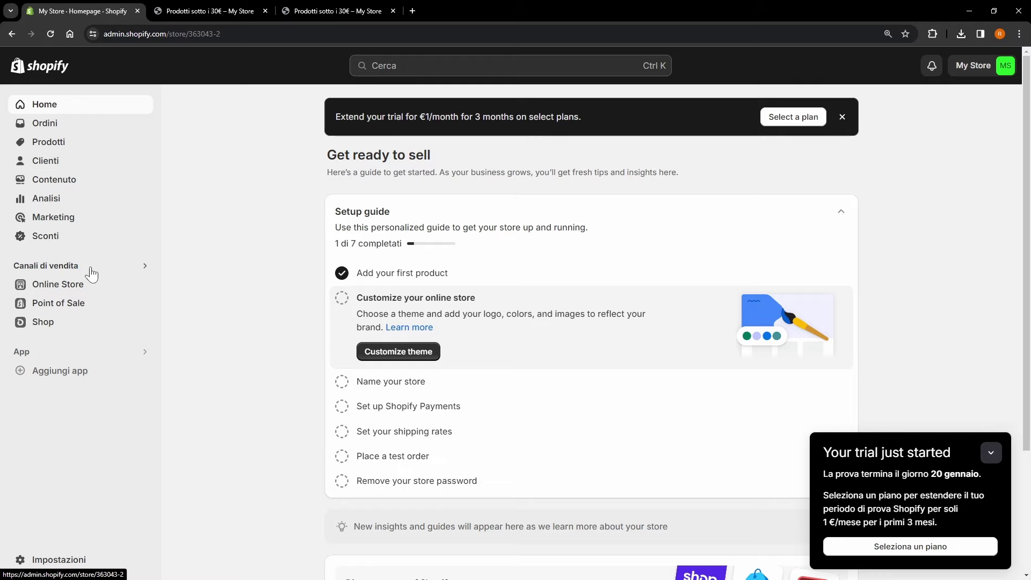
pyautogui.click(89, 283)
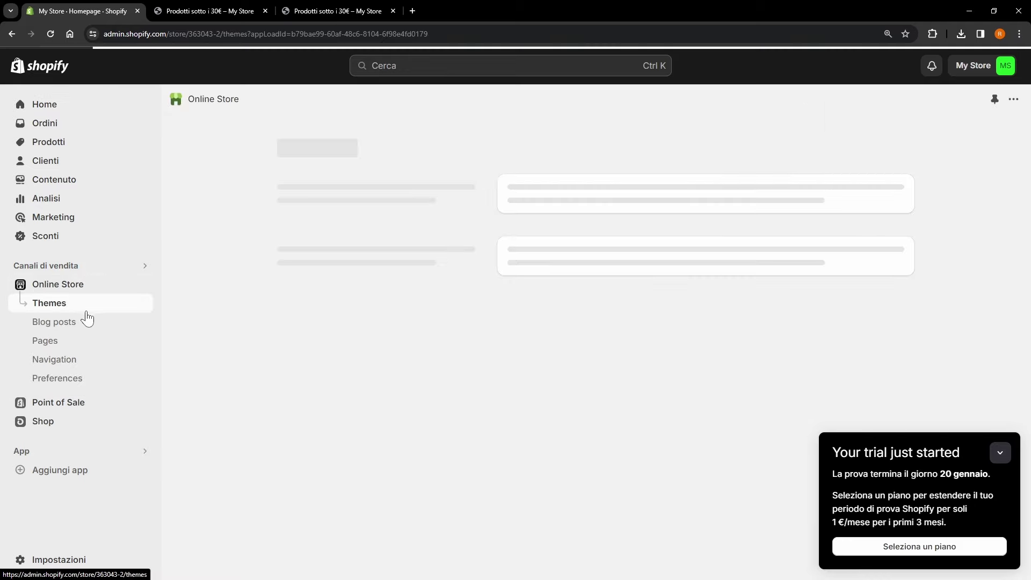
pyautogui.scroll(2, 784, 253)
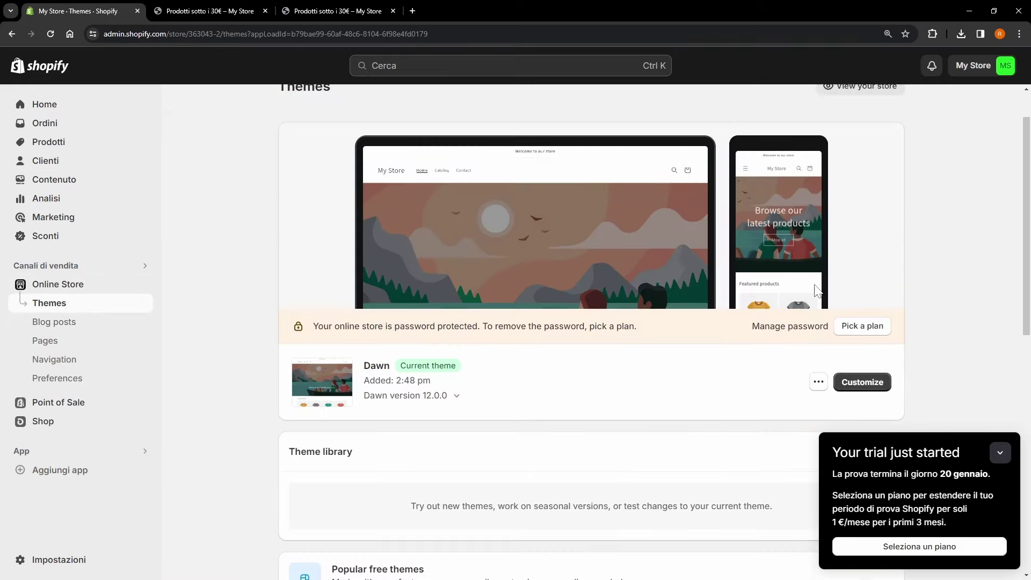
pyautogui.click(854, 384)
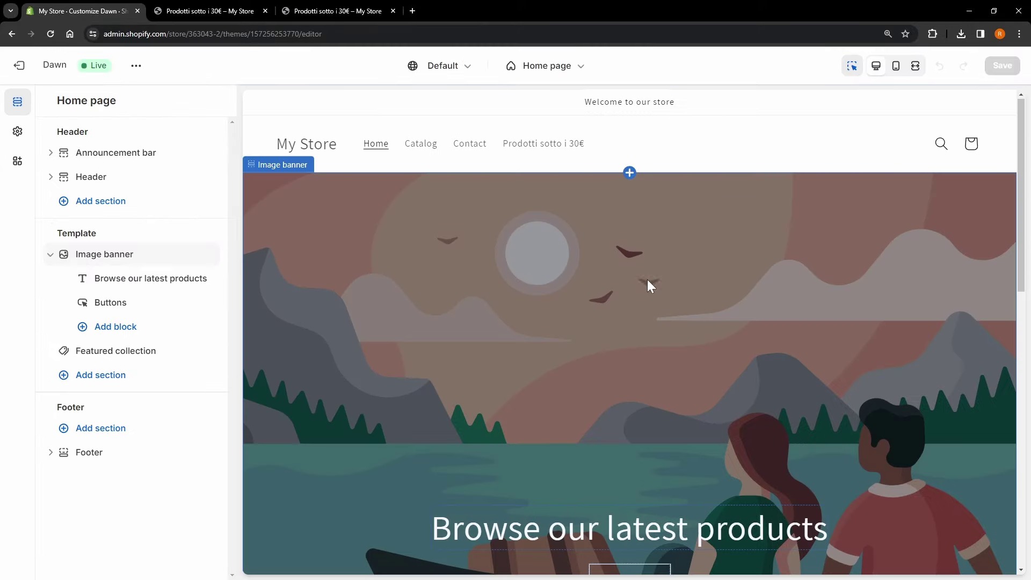
# - Insert a Collection list section between the image banner and the featured collection on the home page
pyautogui.scroll(-8, 648, 284)
pyautogui.scroll(2, 649, 288)
pyautogui.click(629, 284)
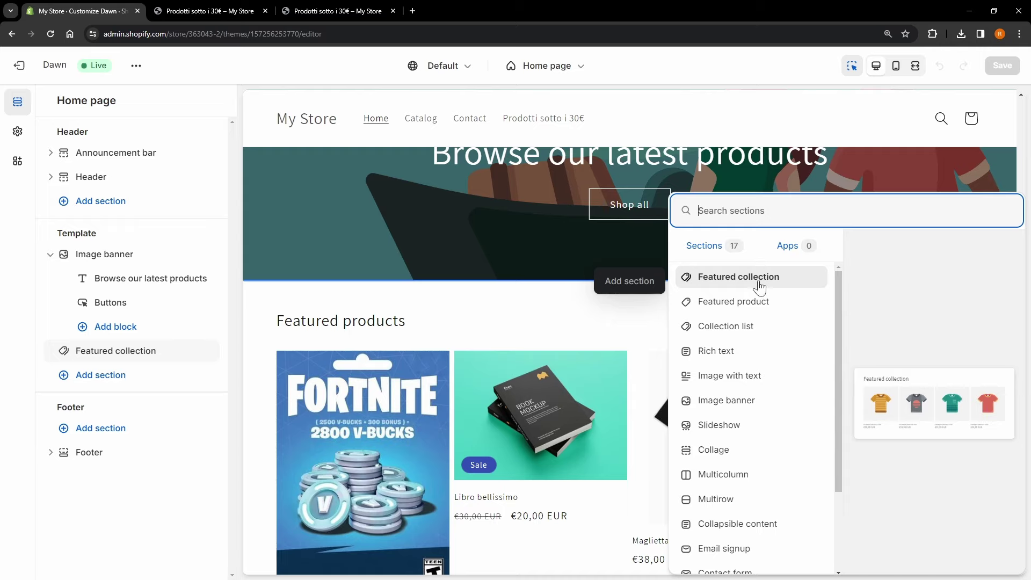
pyautogui.scroll(-2, 763, 333)
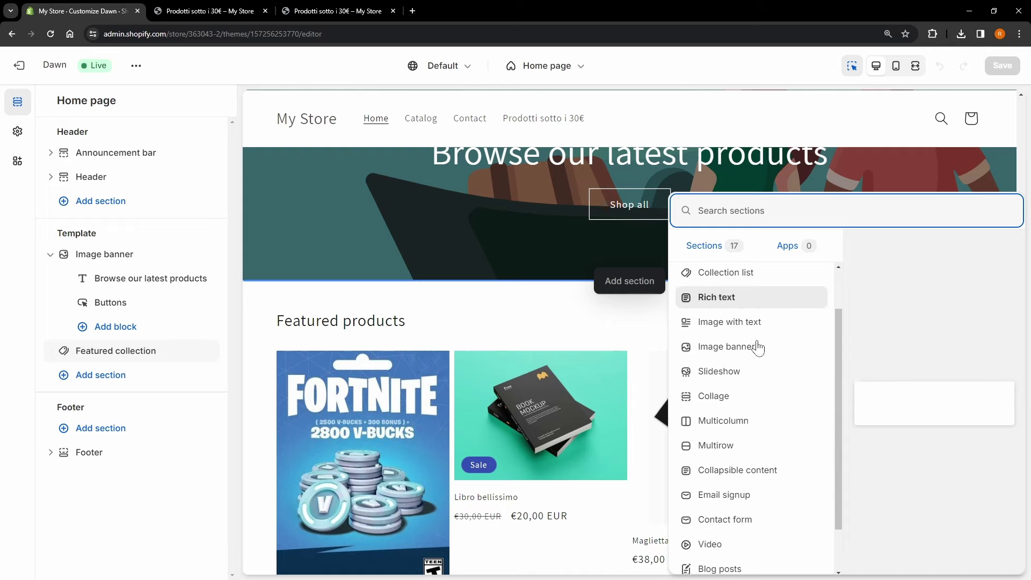
pyautogui.scroll(3, 752, 349)
pyautogui.click(730, 329)
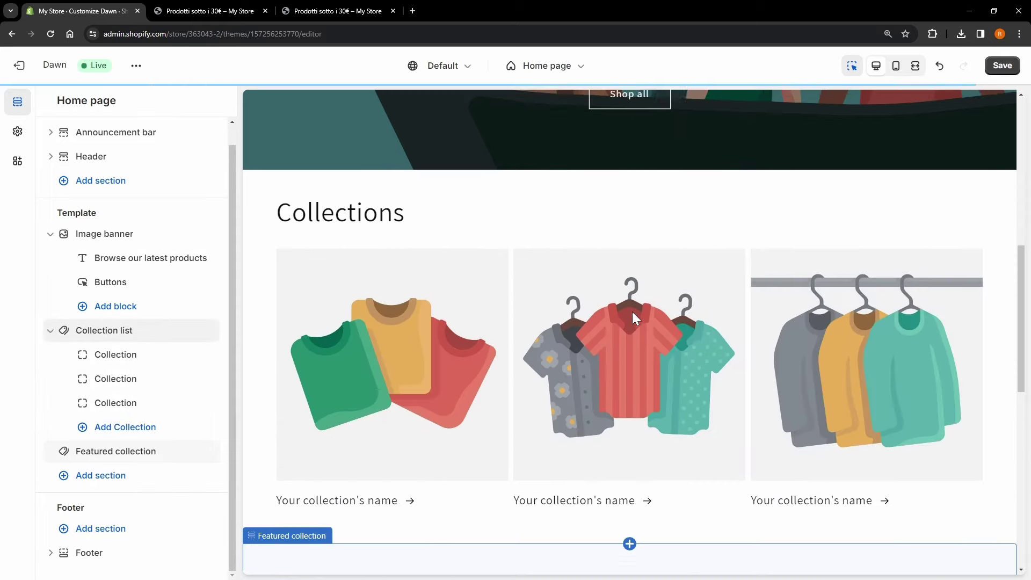
# - Try "Prodotti sotto i 30€" as the list's first collection, cancel the choice and remove the Collection list section
pyautogui.click(143, 168)
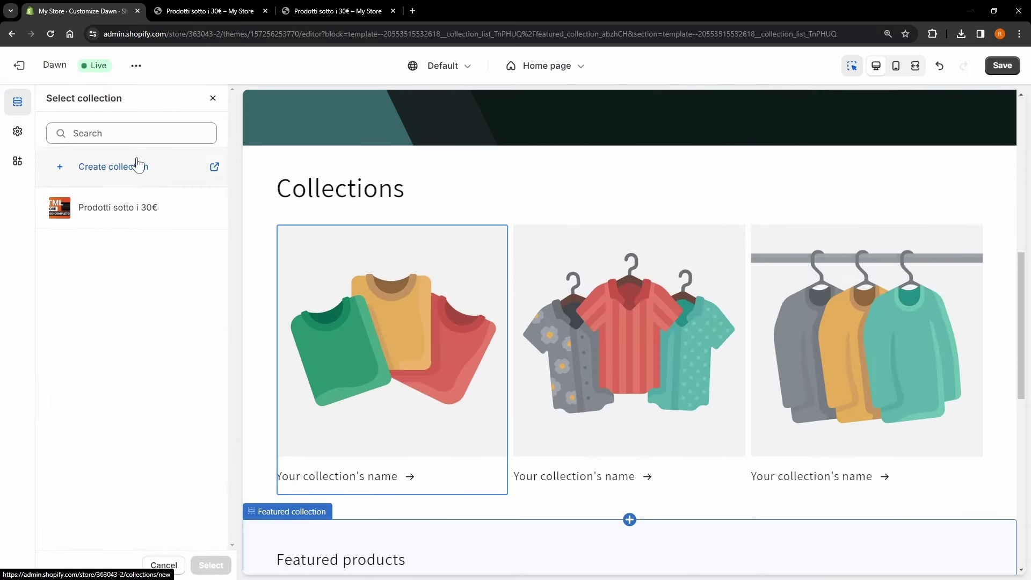
pyautogui.click(138, 207)
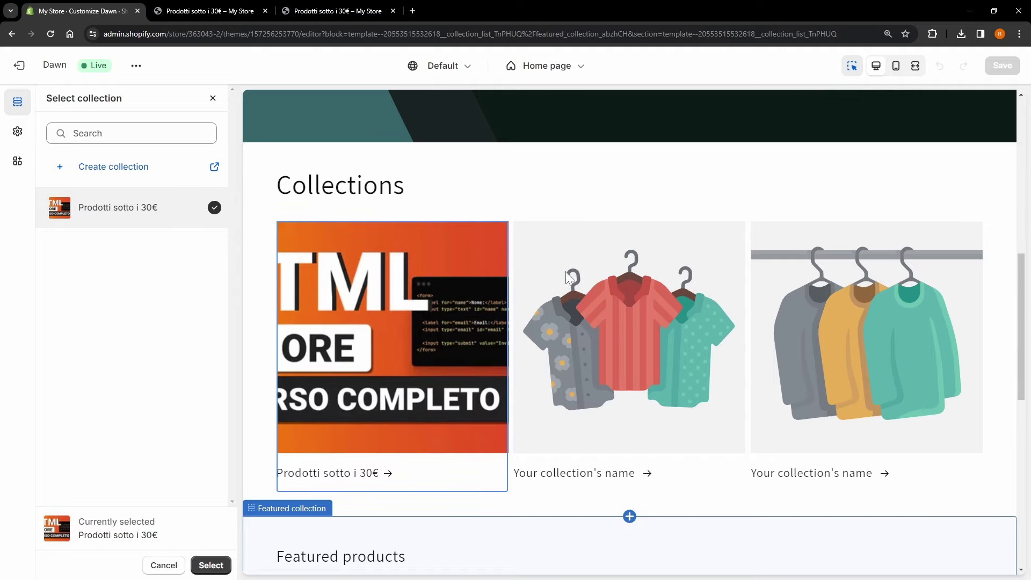
pyautogui.scroll(-2, 570, 282)
pyautogui.scroll(2, 569, 282)
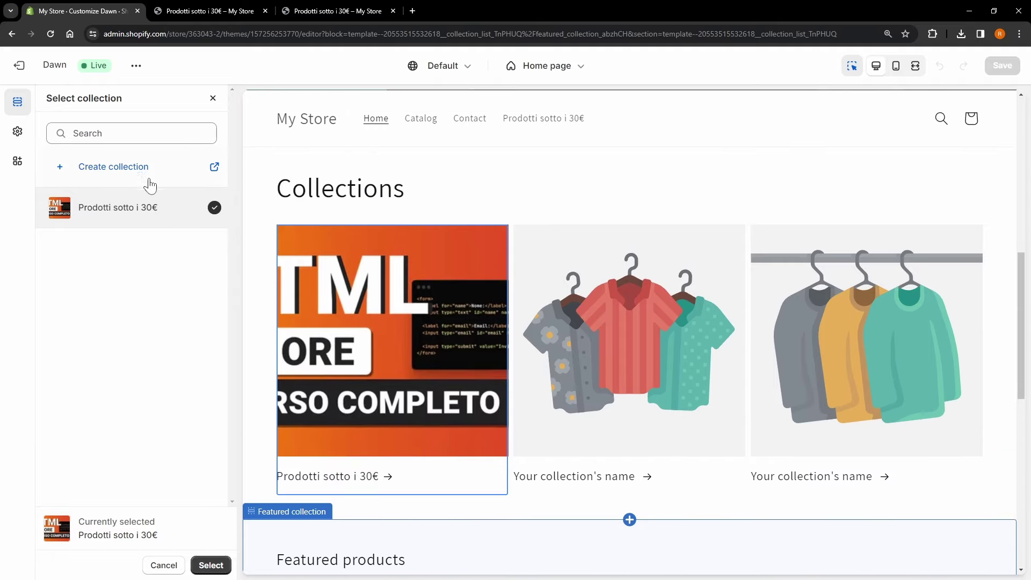
pyautogui.click(164, 565)
pyautogui.press('Delete')
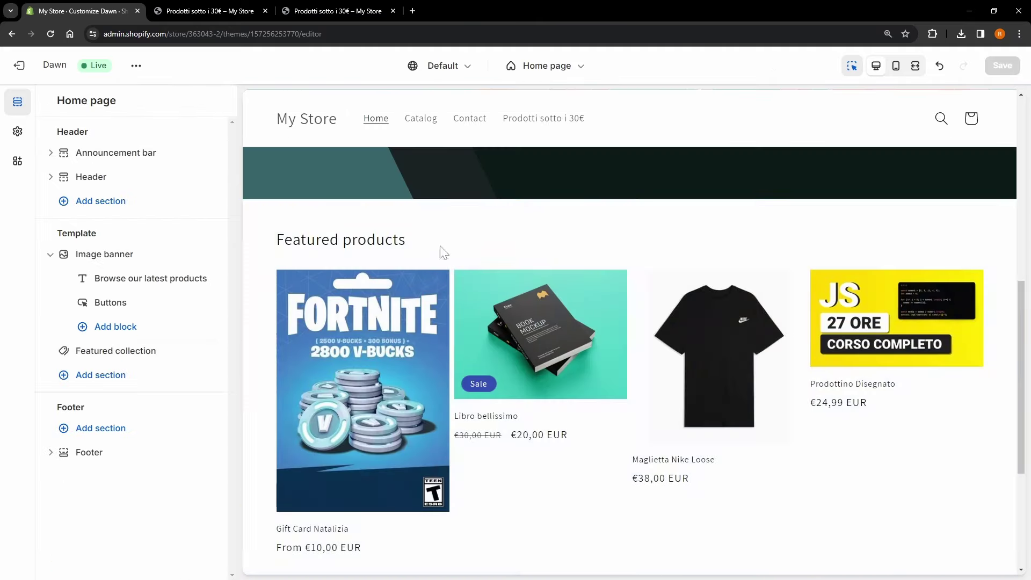
# - Change the collection shown in the home page's Featured collection section to "Prodotti sotto i 30€"
pyautogui.click(543, 232)
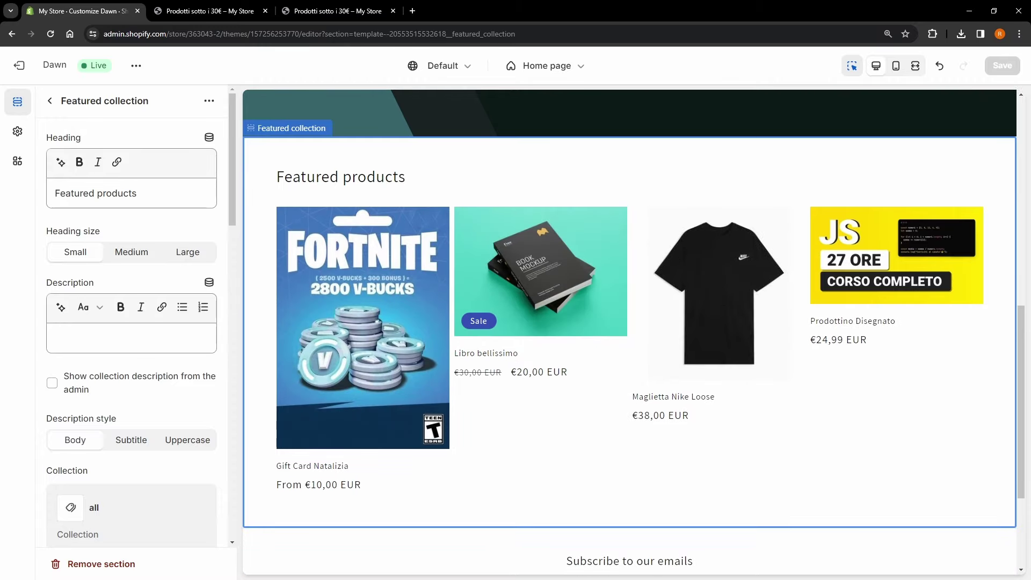
pyautogui.click(321, 183)
pyautogui.scroll(-4, 154, 297)
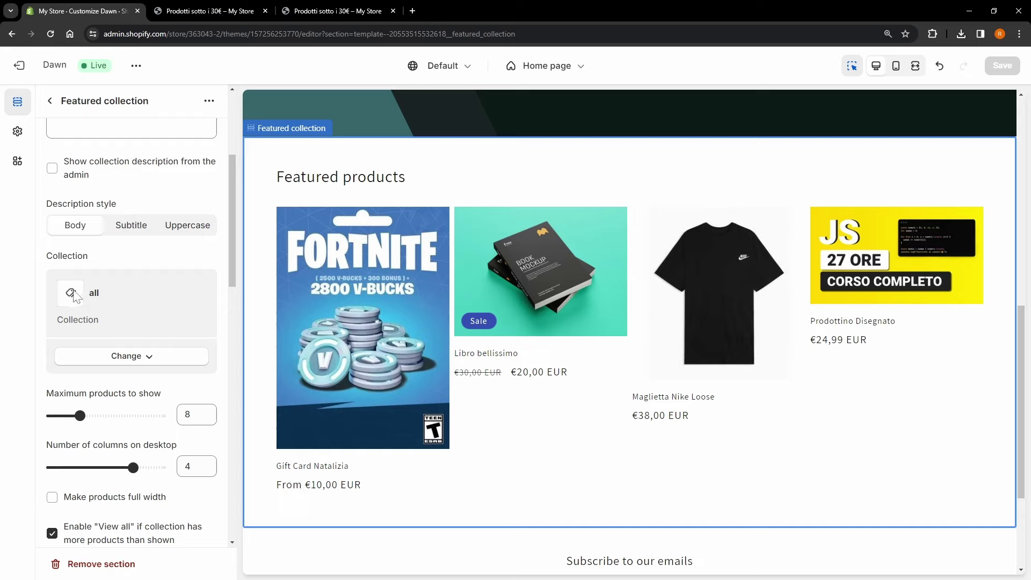
pyautogui.click(125, 358)
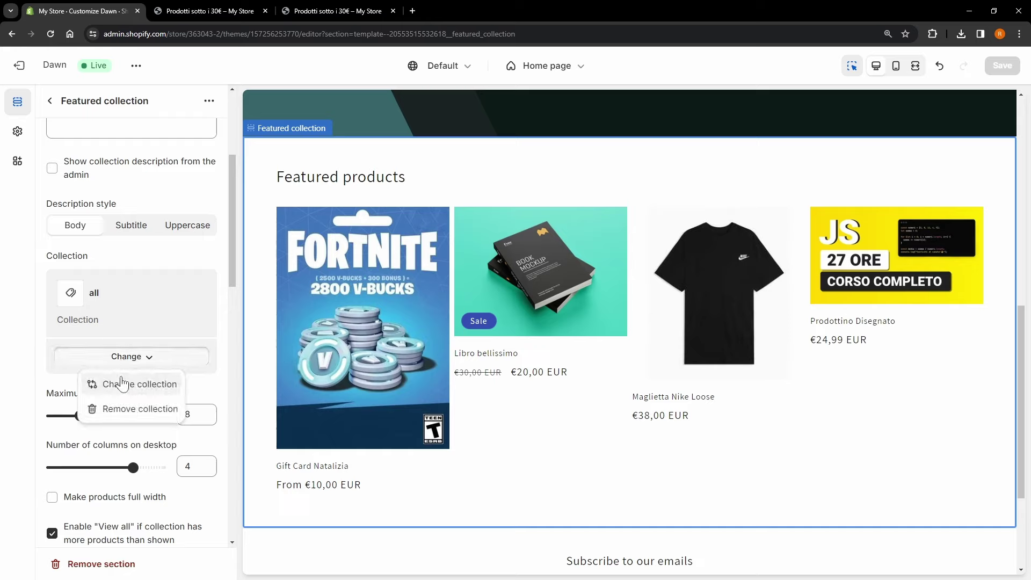
pyautogui.click(122, 394)
pyautogui.click(117, 214)
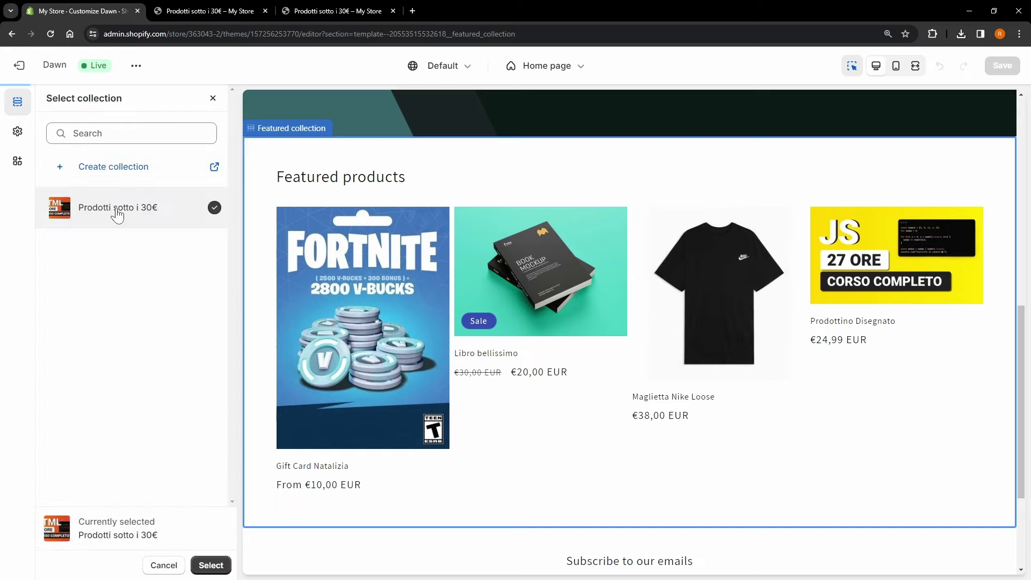
pyautogui.click(210, 564)
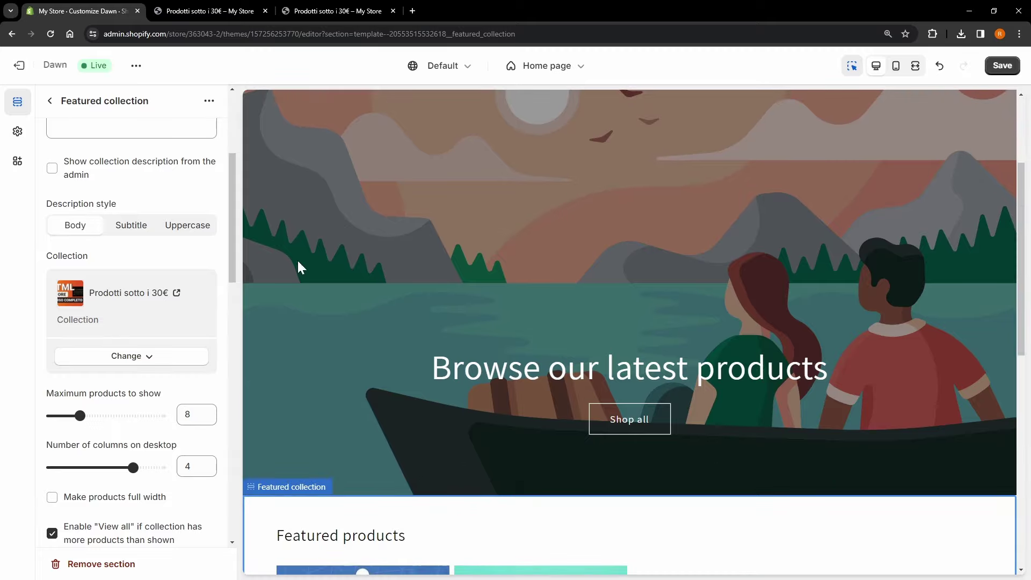
# - Save the home page changes and exit the theme editor
pyautogui.scroll(-10, 192, 320)
pyautogui.click(1003, 66)
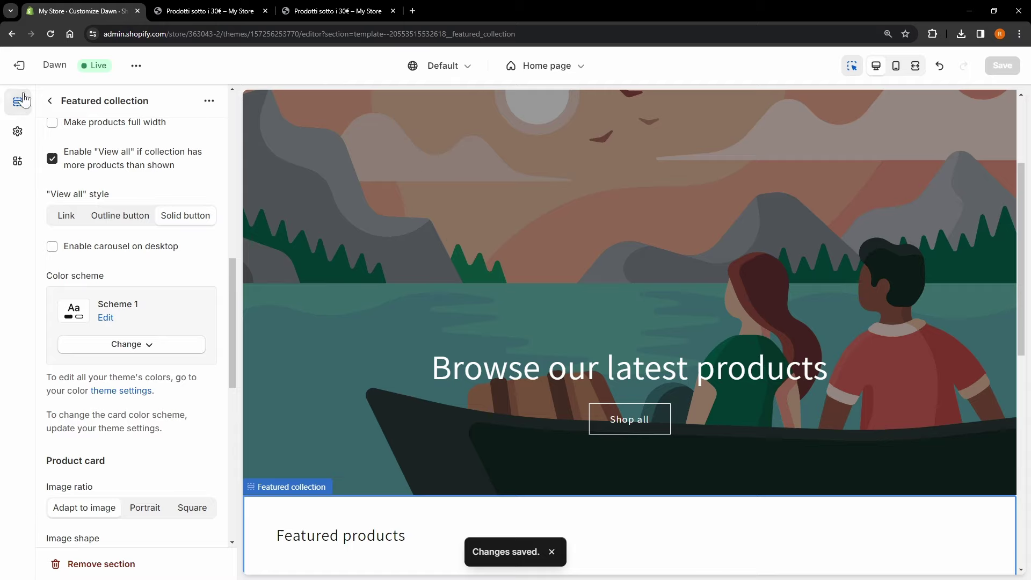
pyautogui.click(18, 66)
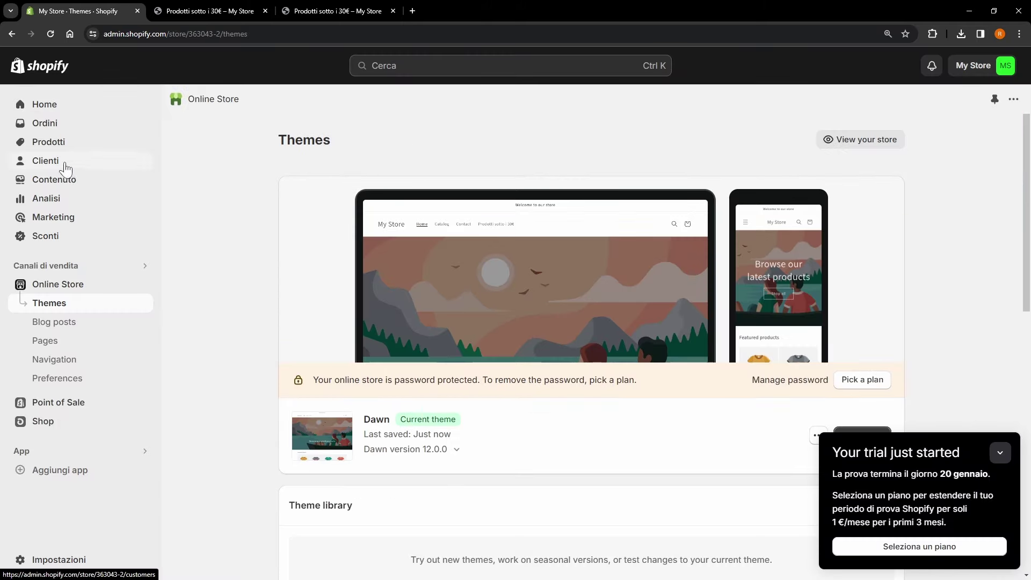
# - Open the product collections list in the admin and switch back to the storefront's collection page
pyautogui.click(69, 145)
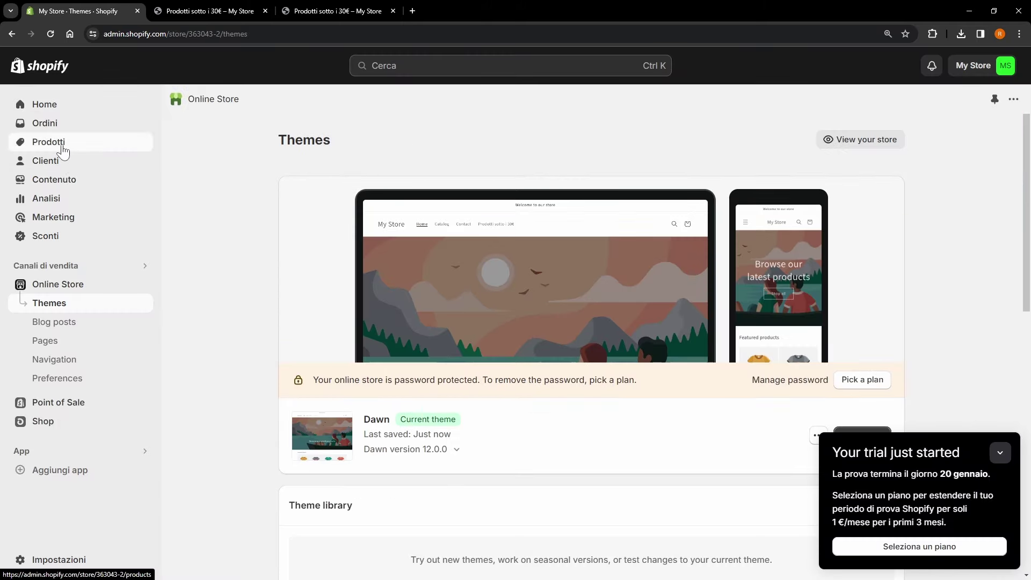
pyautogui.click(59, 163)
pyautogui.click(281, 10)
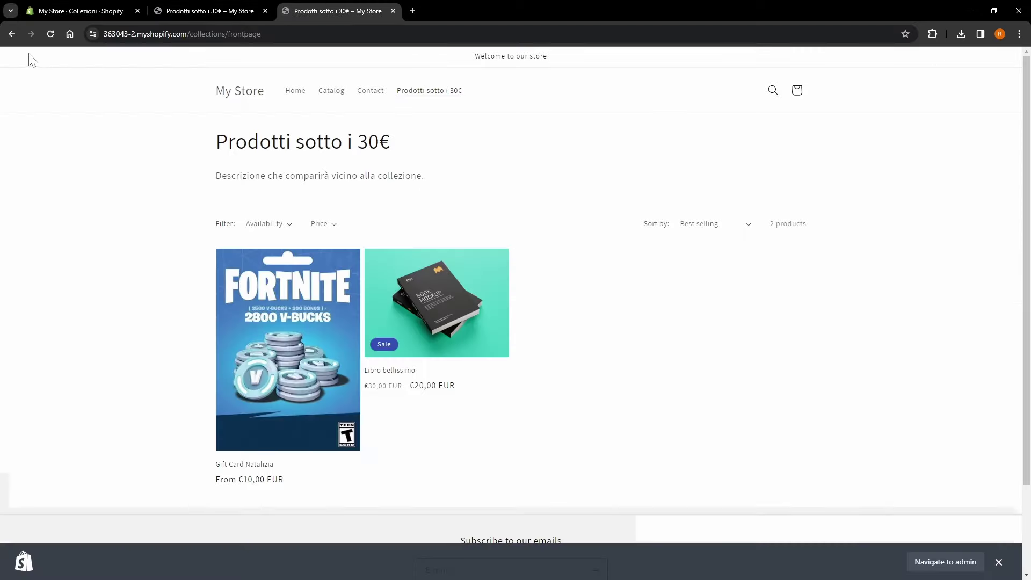
# - Open the storefront's home page and examine the Featured products section
pyautogui.click(237, 92)
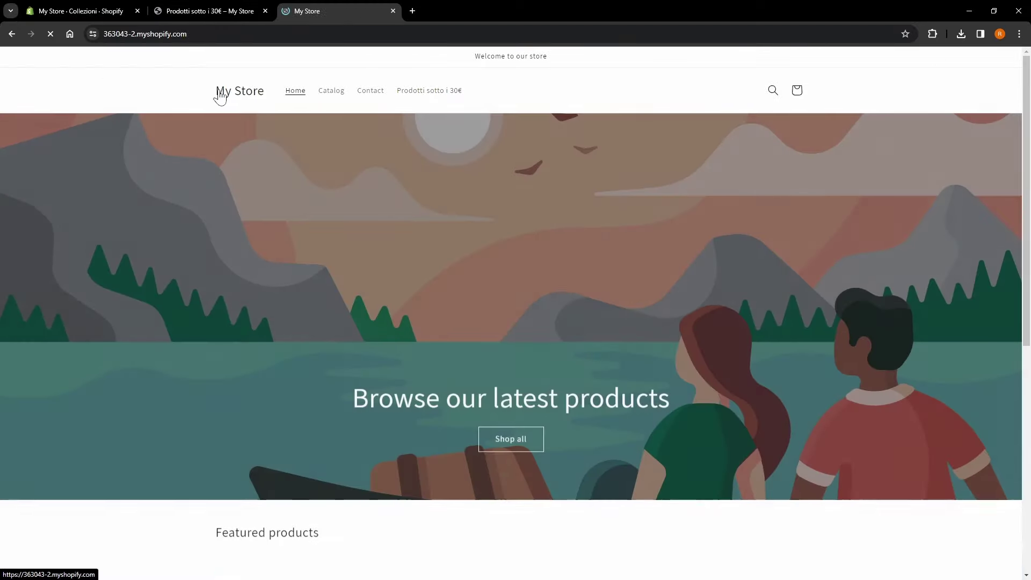
pyautogui.scroll(-6, 444, 242)
pyautogui.middleClick(635, 286)
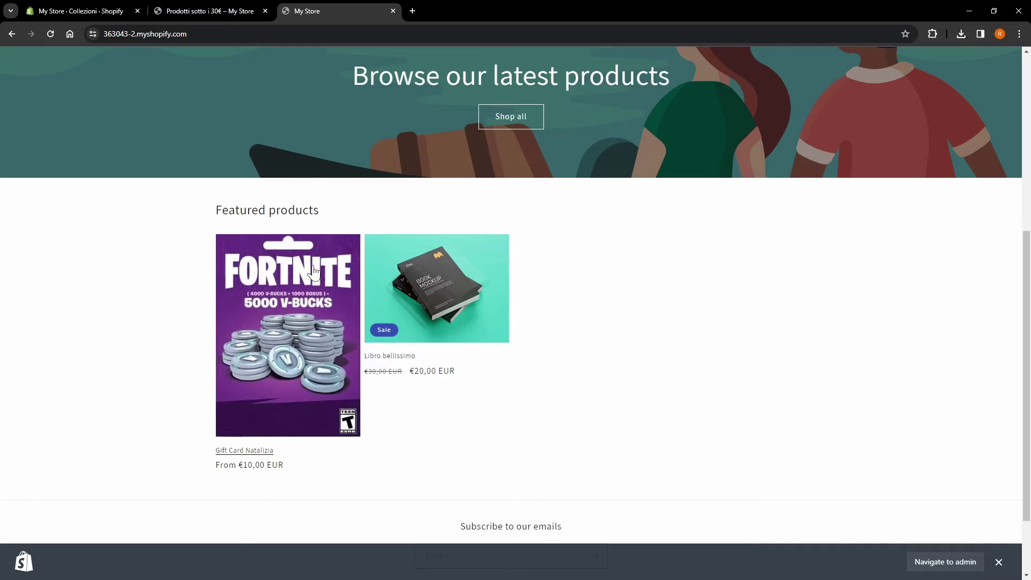
pyautogui.scroll(3, 576, 311)
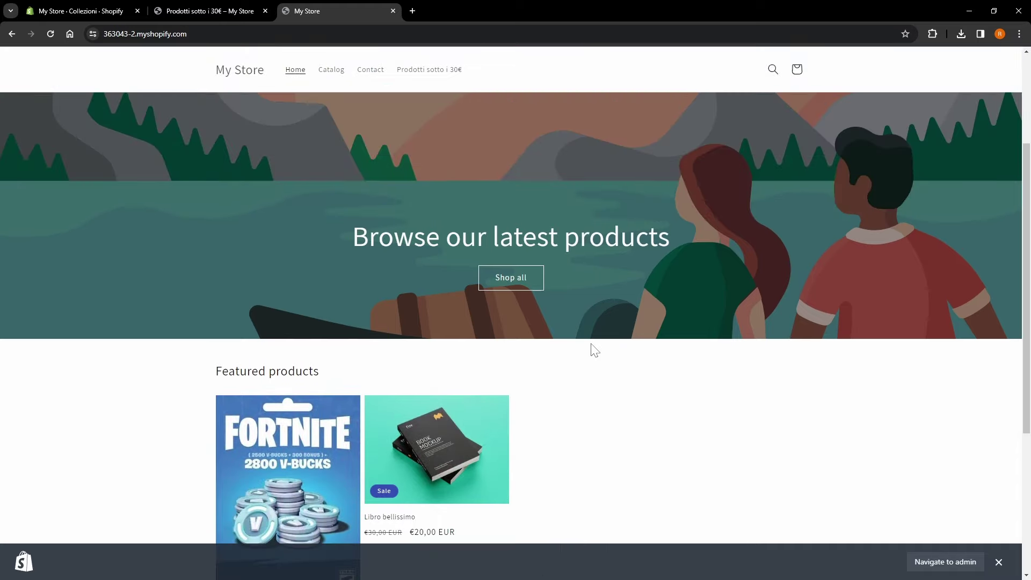
# - Open the "Prodotti sotto i 30€" collection in the admin and review its title, description, products and image
pyautogui.click(129, 8)
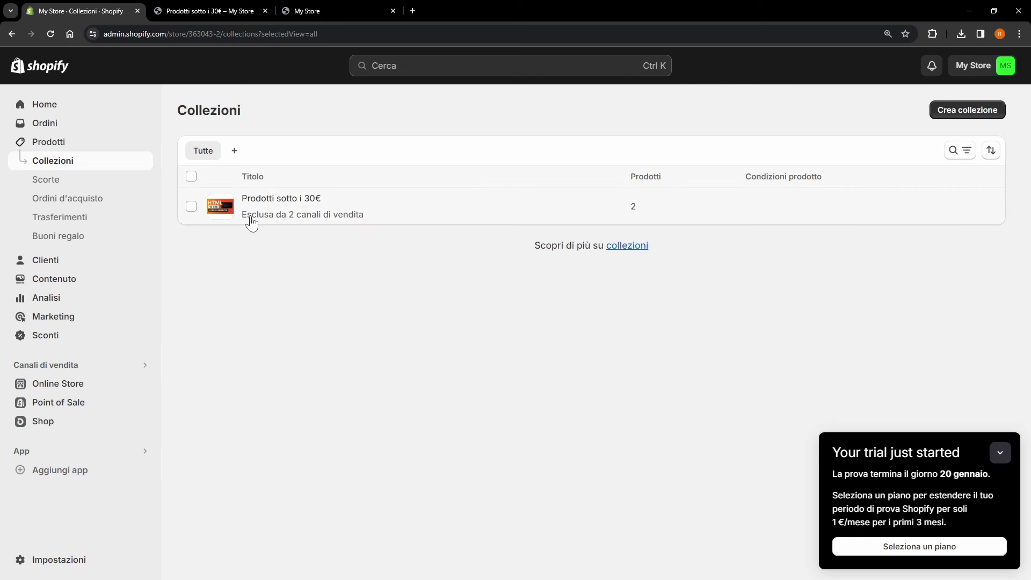
pyautogui.click(473, 219)
pyautogui.scroll(-2, 644, 306)
pyautogui.scroll(2, 645, 306)
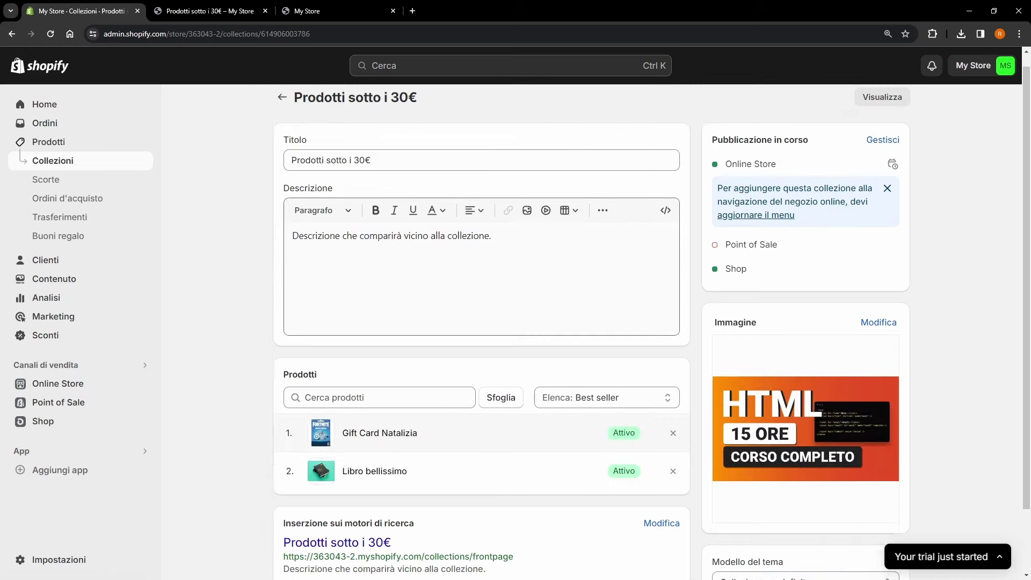
pyautogui.scroll(-2, 240, 265)
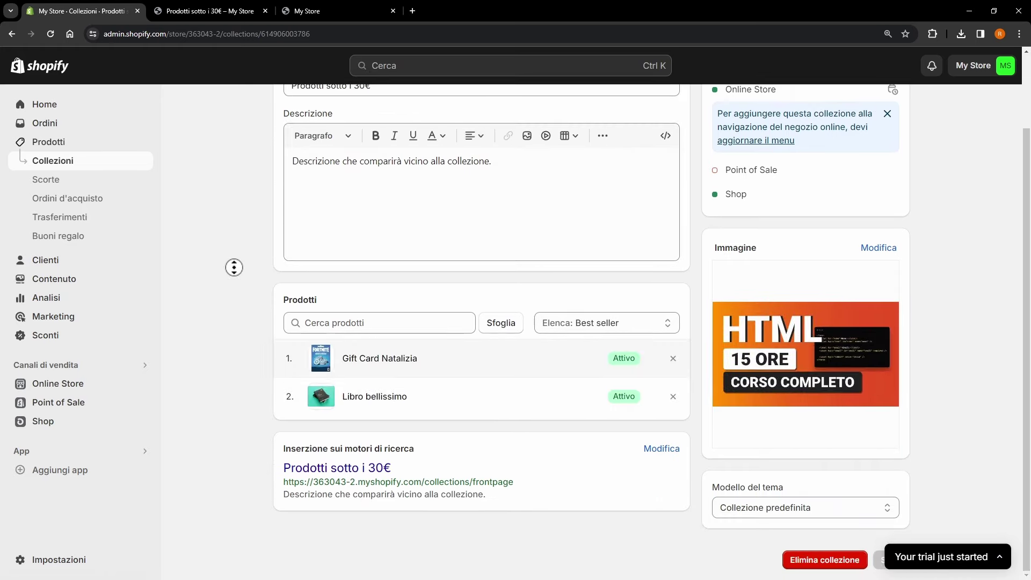
pyautogui.scroll(3, 235, 267)
pyautogui.scroll(-3, 527, 442)
pyautogui.scroll(3, 240, 147)
# - View the collection through the storefront's "Prodotti sotto i 30€" menu link, then return to the home page's Featured products
pyautogui.click(214, 10)
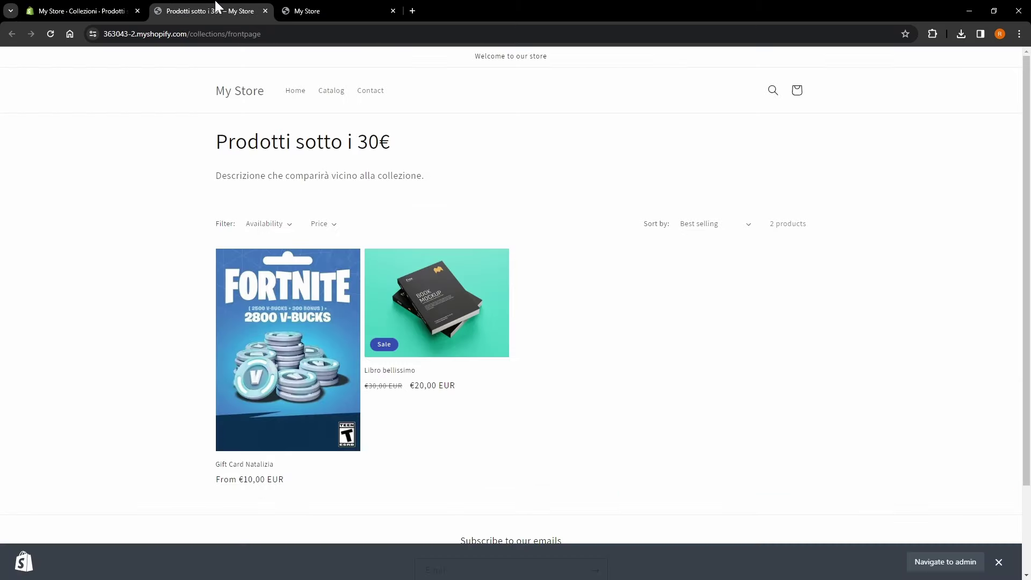
pyautogui.click(317, 8)
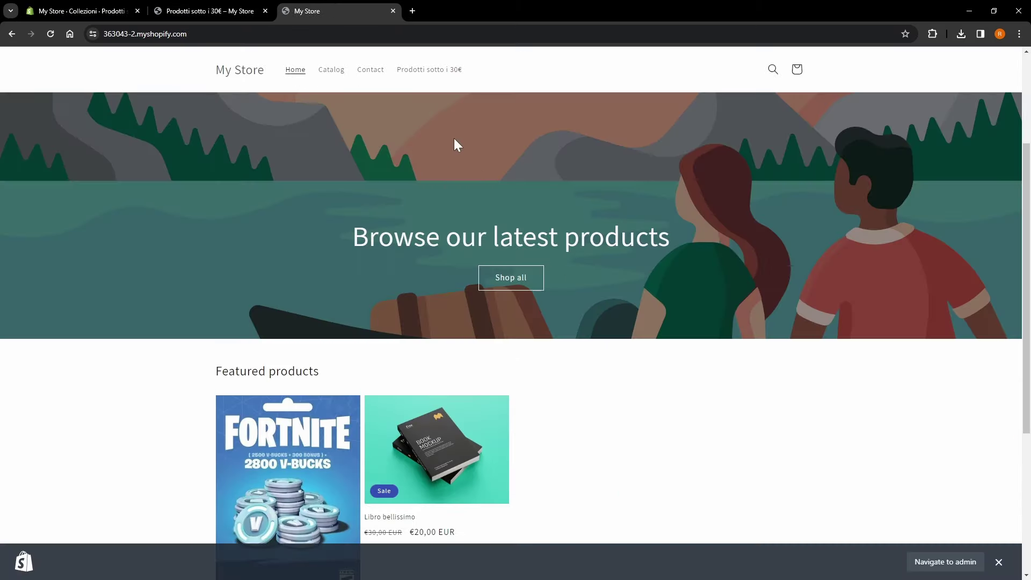
pyautogui.click(409, 70)
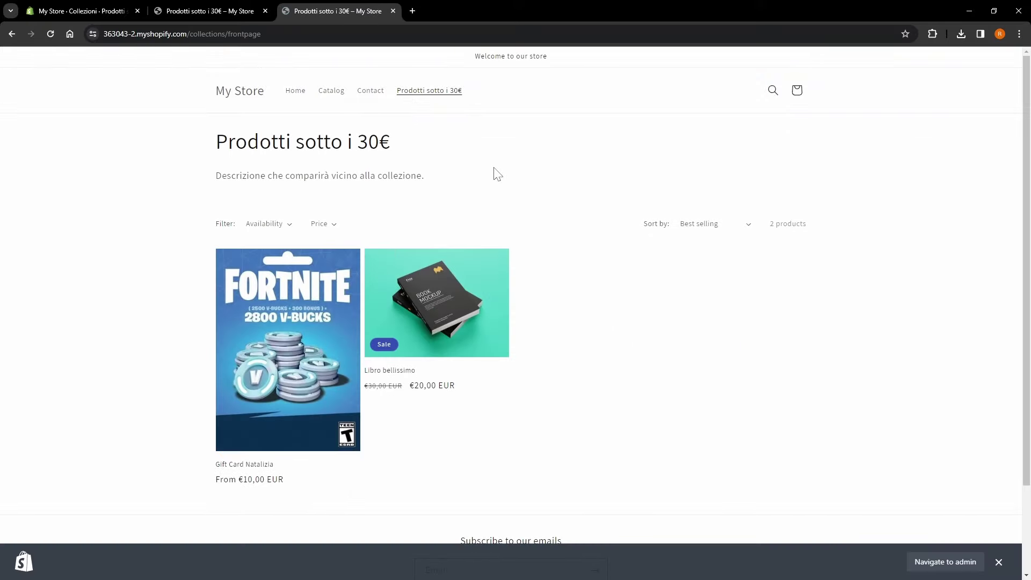
pyautogui.hotkey('alt', 'Left')
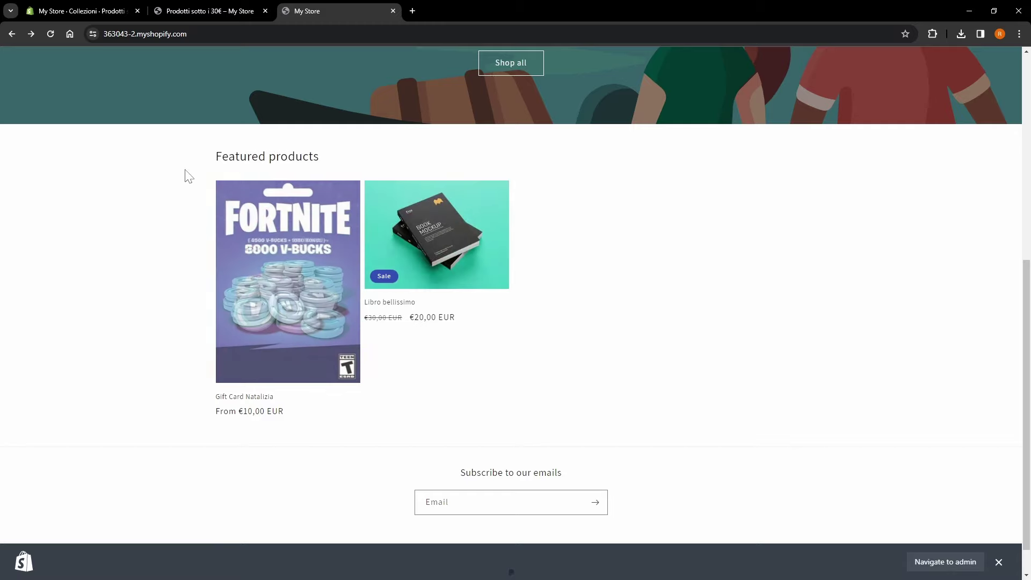
pyautogui.middleClick(167, 175)
pyautogui.moveTo(168, 175); pyautogui.dragTo(742, 357)
pyautogui.click(815, 339)
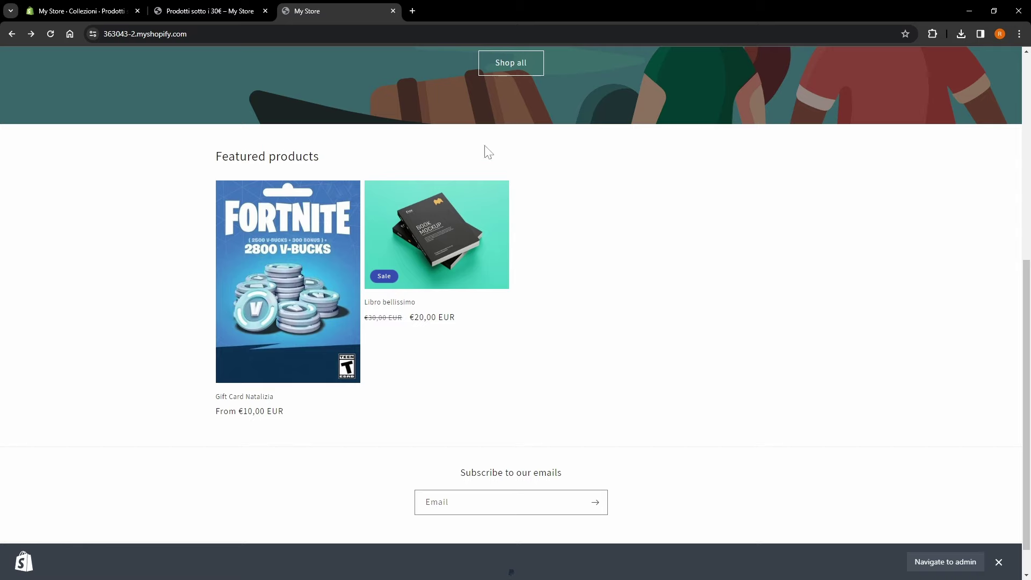
# - Return to the collection in the admin and check its theme template (Modello del tema) options
pyautogui.click(217, 9)
pyautogui.click(62, 10)
pyautogui.scroll(-2, 766, 340)
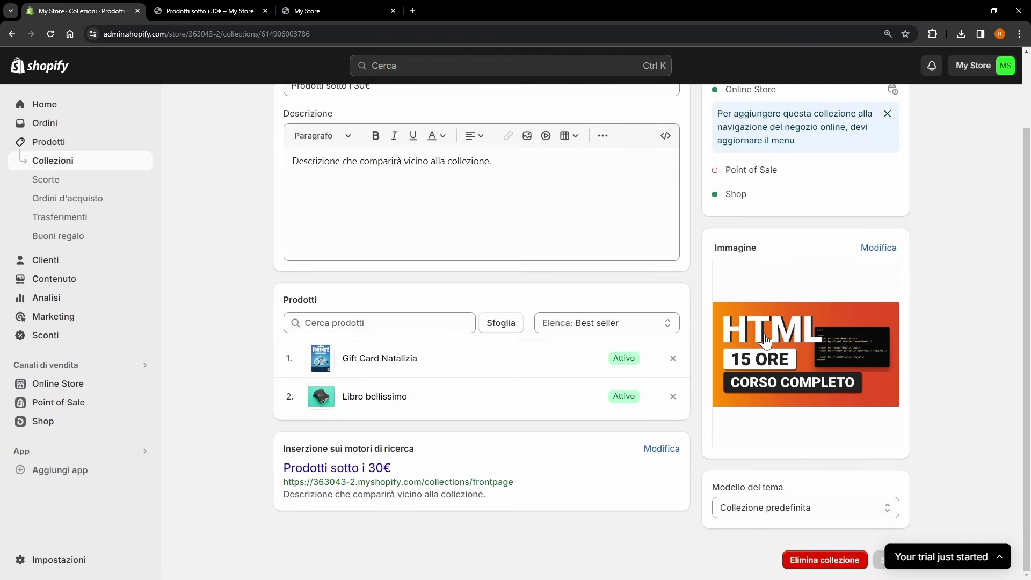
pyautogui.click(762, 512)
pyautogui.click(761, 522)
# - Examine the storefront collection page's title, description, filter and sorting row, and product grid
pyautogui.click(204, 9)
pyautogui.scroll(-2, 377, 244)
pyautogui.scroll(2, 215, 199)
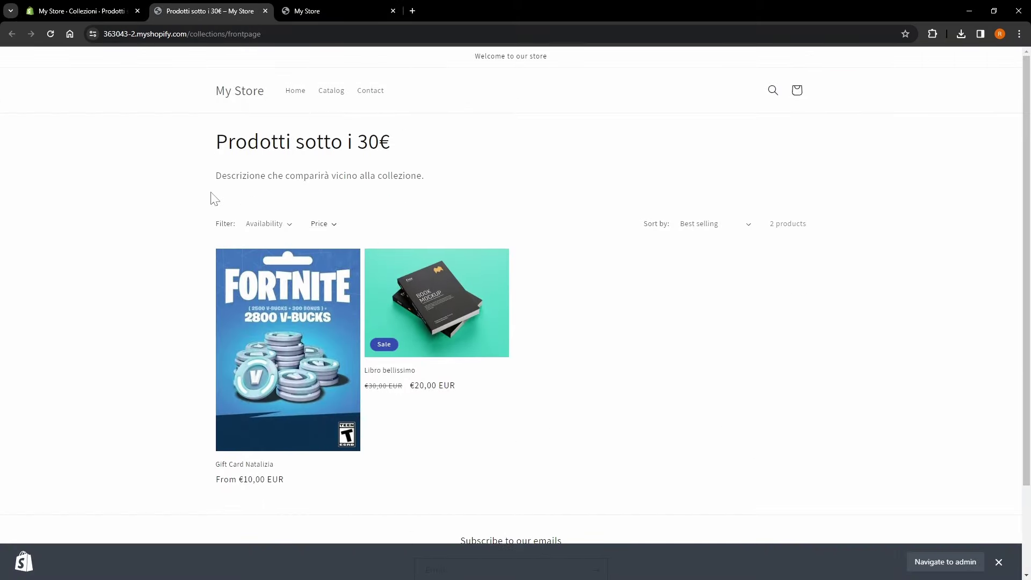
pyautogui.moveTo(204, 133); pyautogui.dragTo(788, 380)
pyautogui.click(790, 382)
pyautogui.moveTo(221, 162); pyautogui.dragTo(451, 205)
pyautogui.click(99, 322)
pyautogui.moveTo(99, 321); pyautogui.dragTo(559, 322)
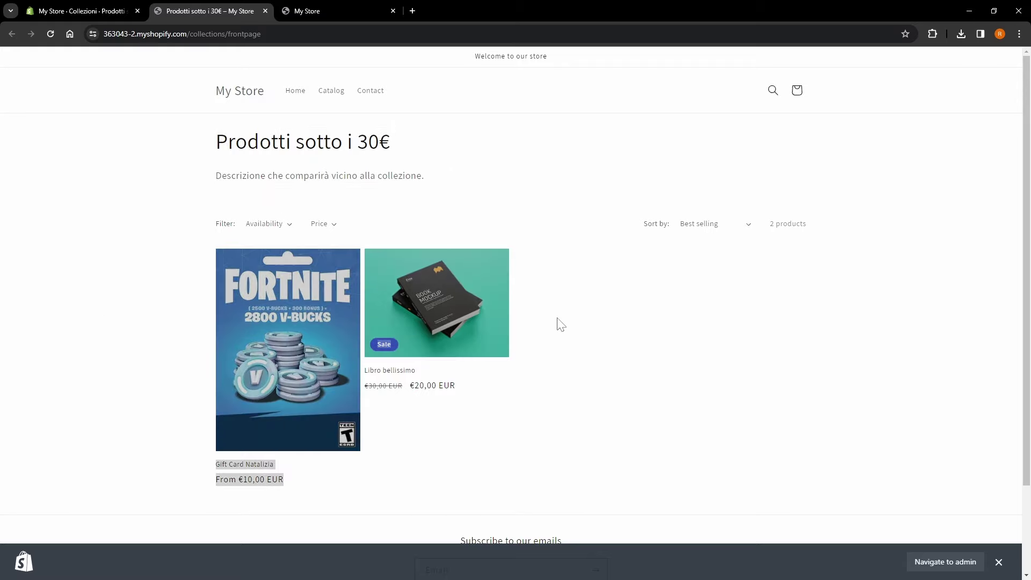
pyautogui.click(649, 352)
pyautogui.middleClick(645, 318)
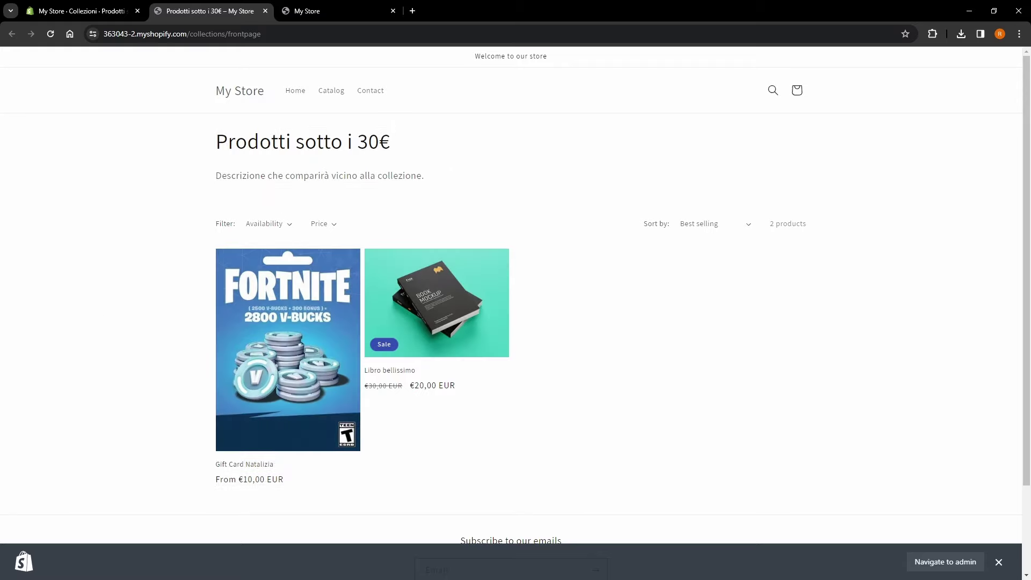
pyautogui.moveTo(213, 224); pyautogui.dragTo(811, 226)
pyautogui.click(700, 147)
pyautogui.scroll(-2, 606, 258)
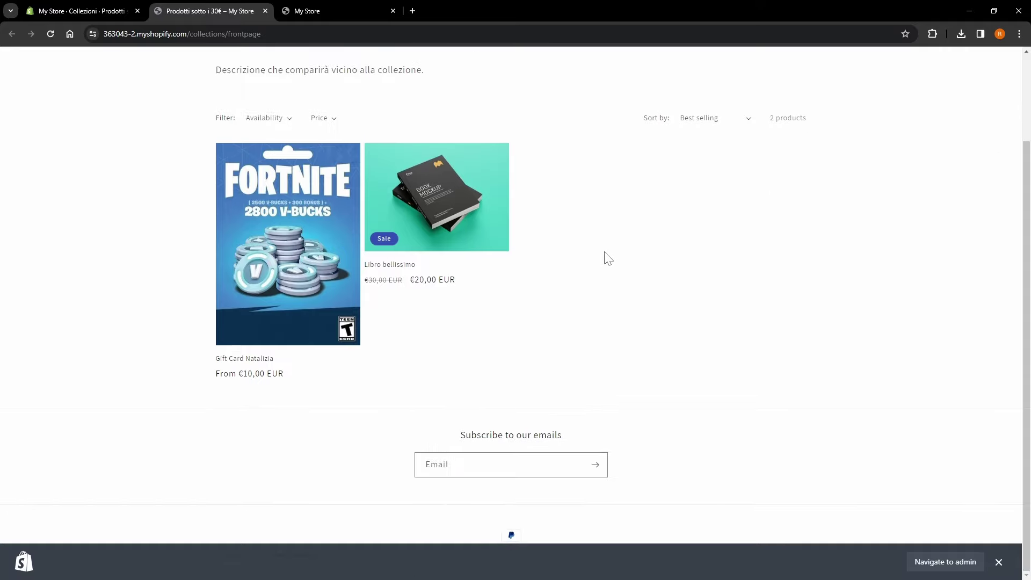
pyautogui.scroll(2, 609, 259)
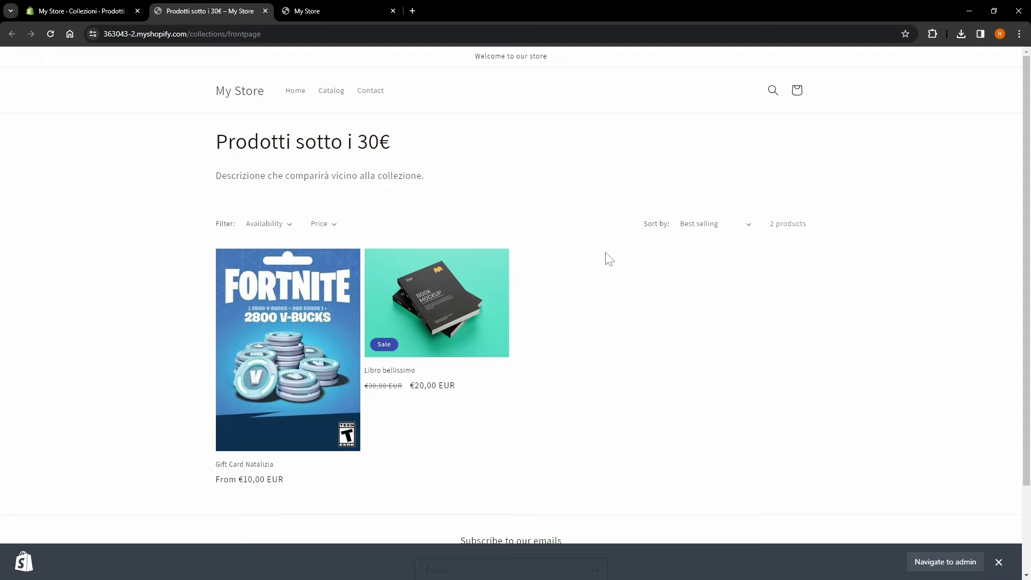
# - Return to the admin and open the product inventory page (Scorte)
pyautogui.click(59, 11)
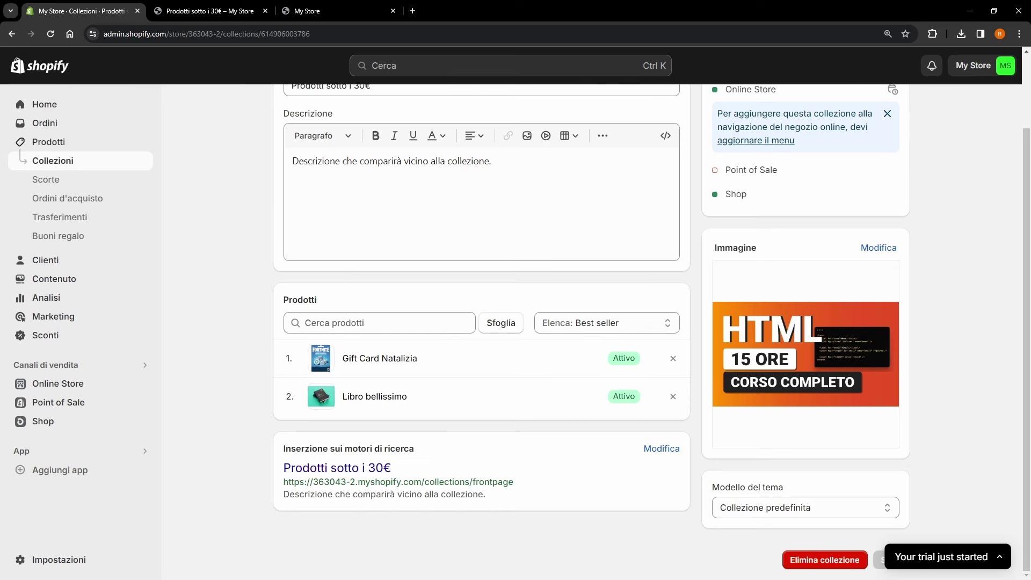
pyautogui.scroll(2, 182, 185)
pyautogui.click(50, 181)
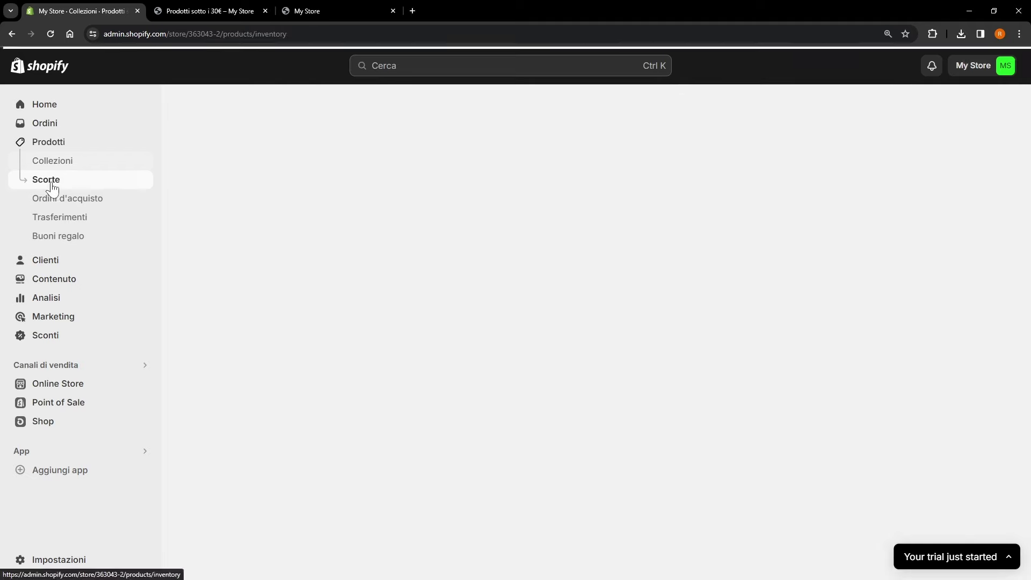